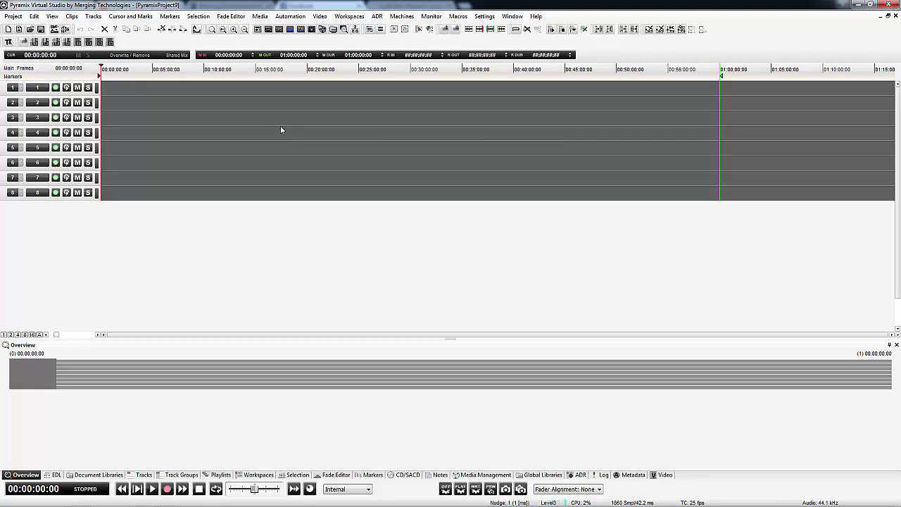
Start a Video Clips import that appends the imported tracks at the bottom of the current project tracks
{"action": "left_click", "coordinate": [13, 16]}
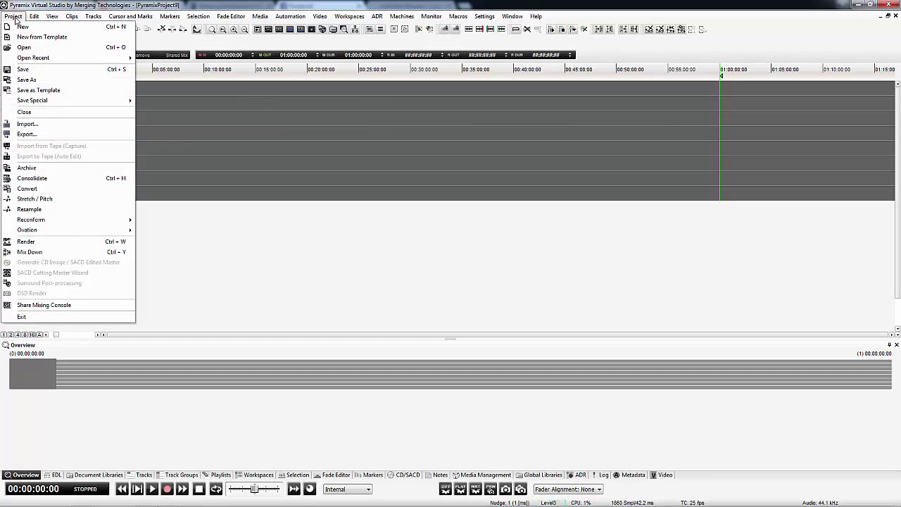
{"action": "left_click", "coordinate": [35, 127]}
{"action": "left_click", "coordinate": [317, 233]}
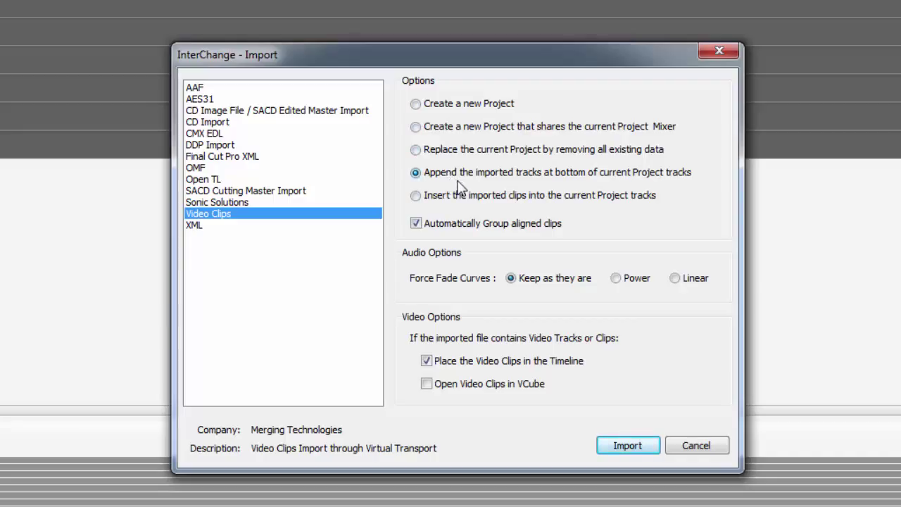
{"action": "left_click", "coordinate": [461, 362]}
{"action": "left_click", "coordinate": [489, 367]}
{"action": "left_click", "coordinate": [451, 229]}
{"action": "left_click", "coordinate": [449, 227]}
{"action": "left_click", "coordinate": [640, 447]}
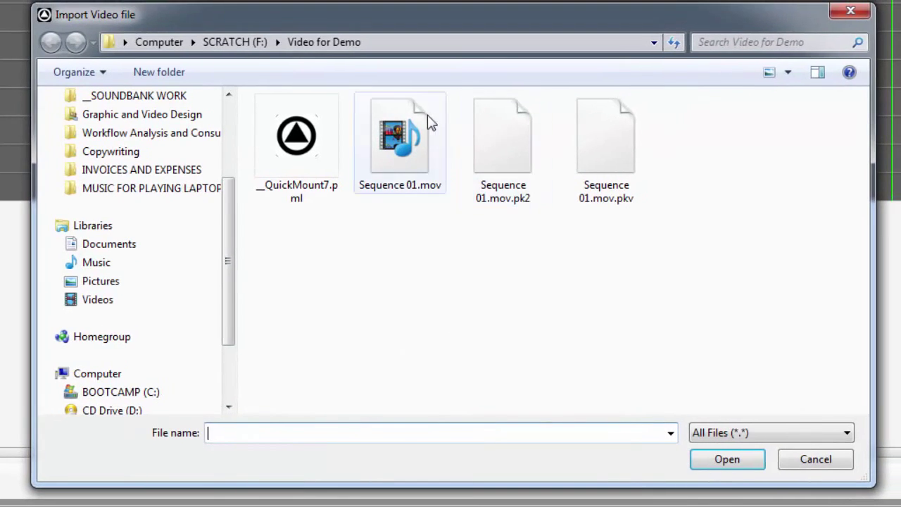
Import Sequence 01.mov from the Video for Demo folder and select its video and audio clips in the timeline
{"action": "left_click", "coordinate": [400, 137]}
{"action": "left_click", "coordinate": [718, 459]}
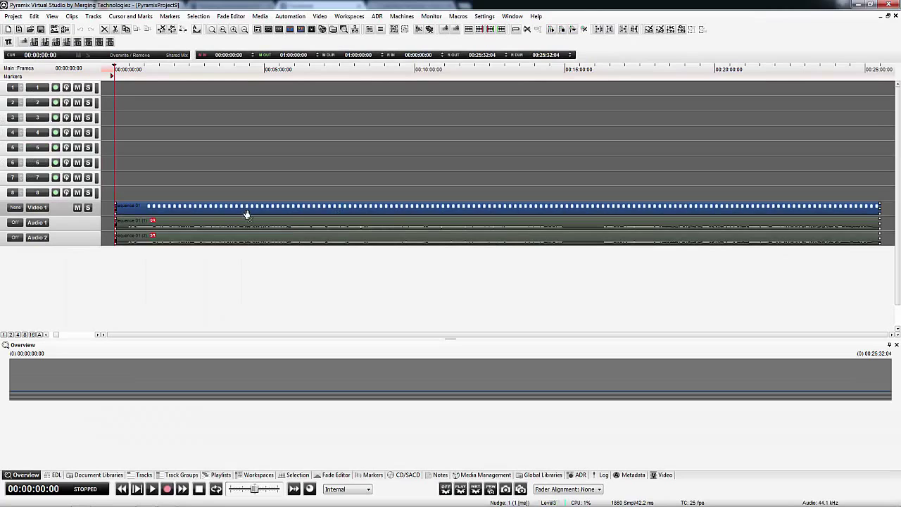
{"action": "left_click", "coordinate": [244, 191]}
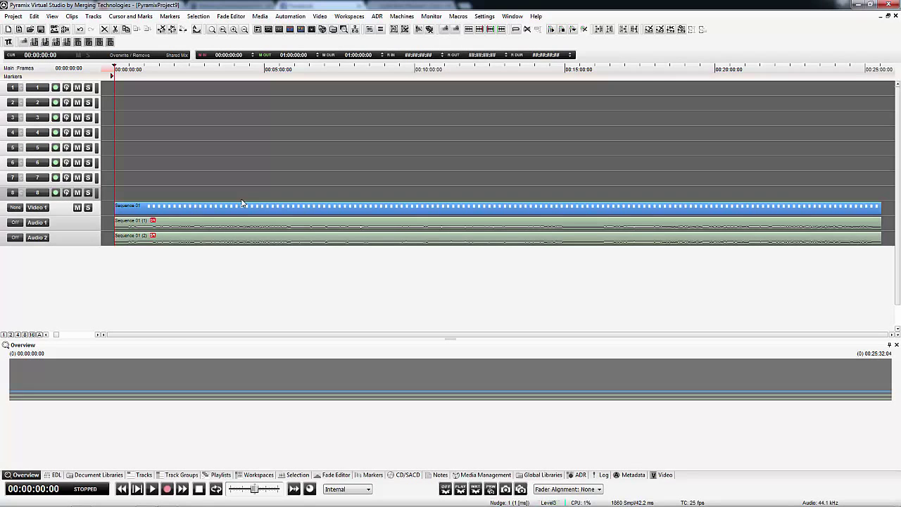
{"action": "left_click", "coordinate": [231, 210]}
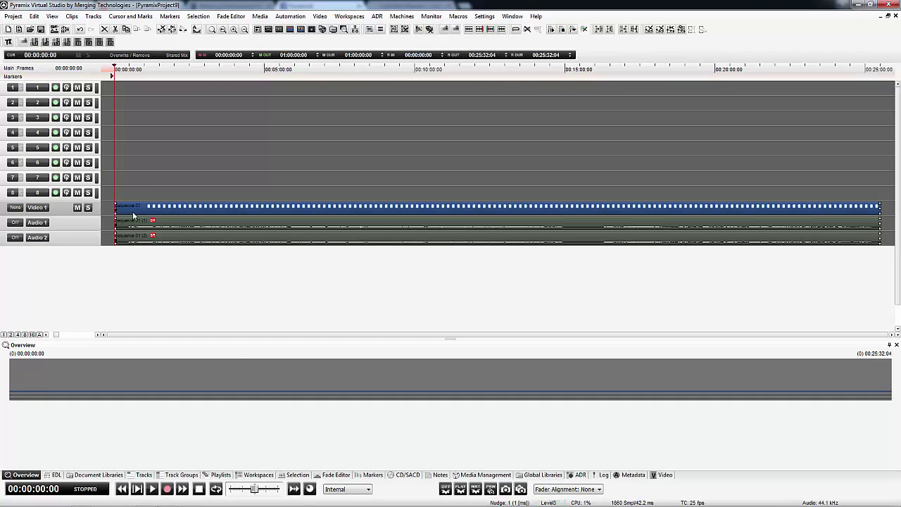
Move the grouped Sequence 01 video and audio clips in whole-frame steps, first to 00:00:00:02 and back to 00:00:00:01
{"action": "scroll", "coordinate": [133, 215], "scroll_direction": "up", "scroll_amount": 8}
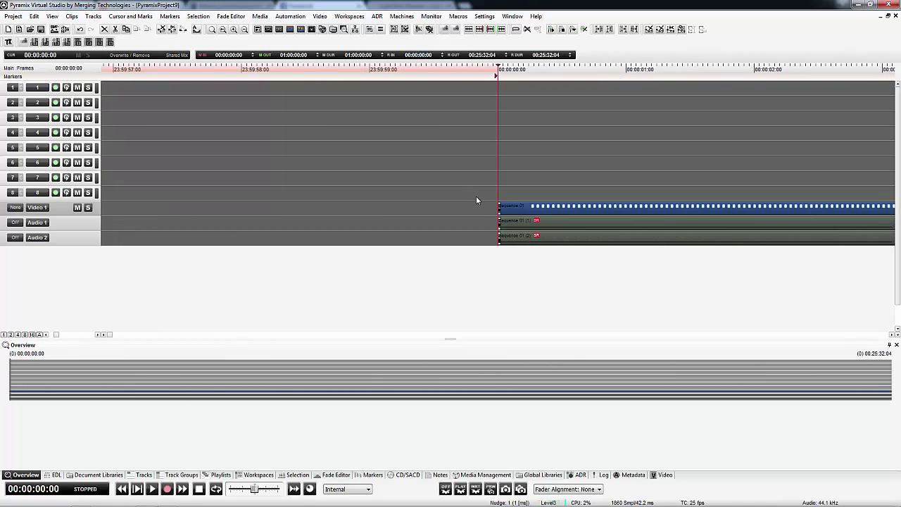
{"action": "mouse_move", "coordinate": [524, 208]}
{"action": "left_mouse_down"}
{"action": "mouse_move", "coordinate": [595, 209]}
{"action": "mouse_move", "coordinate": [529, 212]}
{"action": "left_mouse_up"}
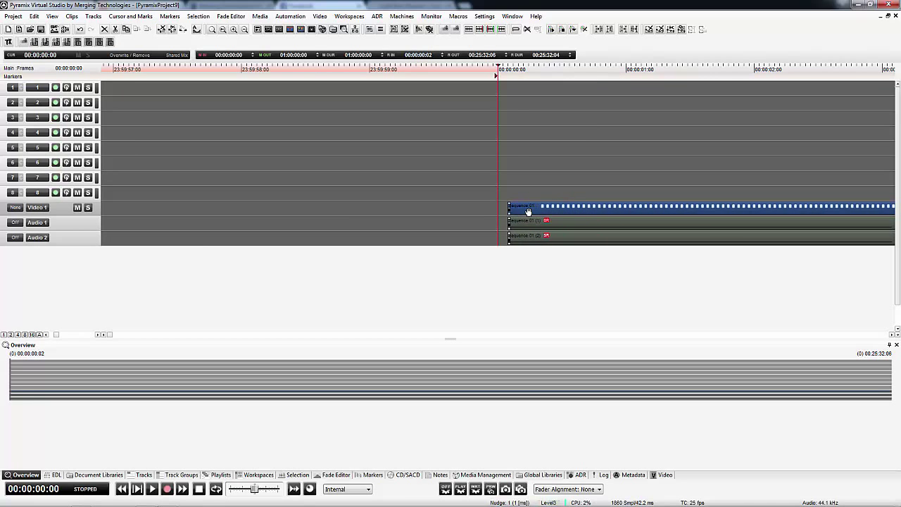
{"action": "scroll", "coordinate": [529, 212], "scroll_direction": "up", "scroll_amount": 5}
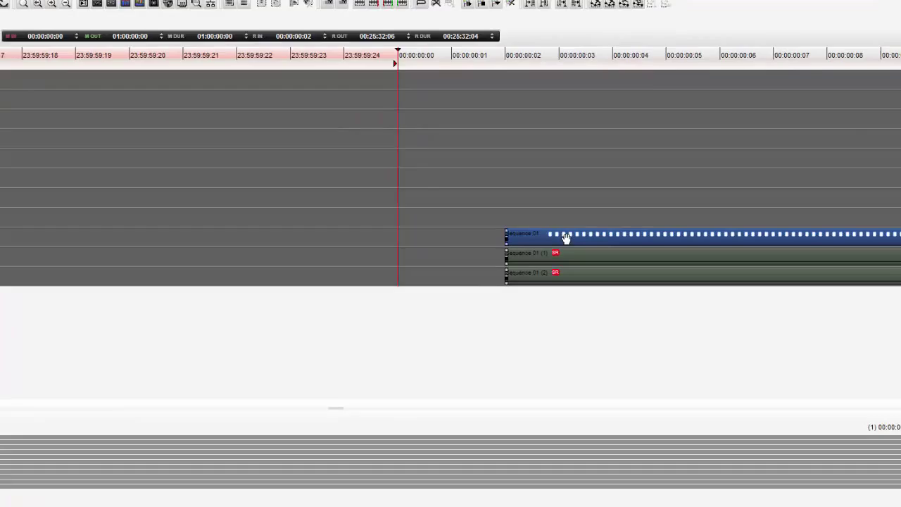
{"action": "left_click_drag", "start_coordinate": [566, 238], "coordinate": [541, 234]}
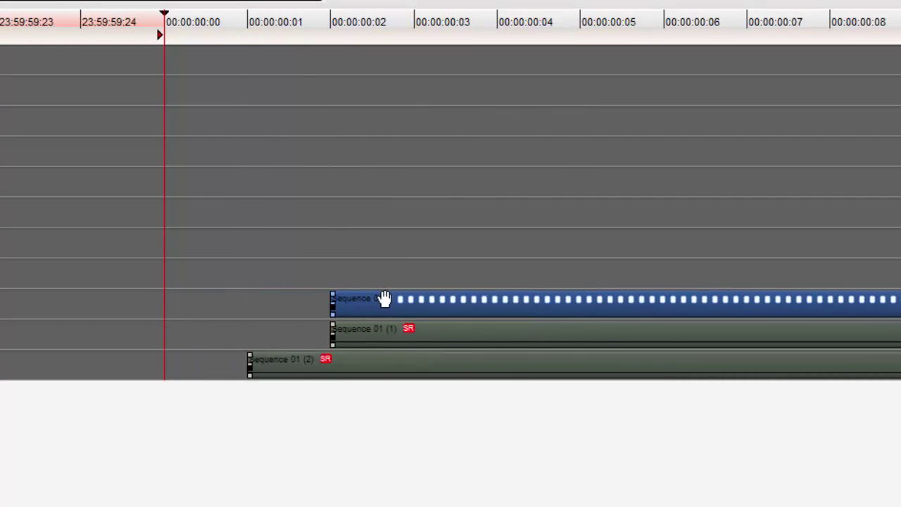
{"action": "left_click_drag", "start_coordinate": [384, 299], "coordinate": [354, 297]}
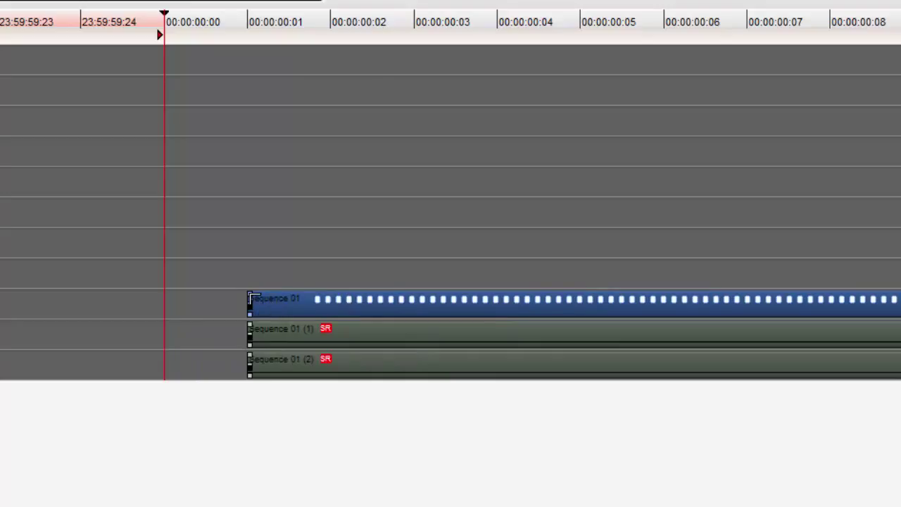
Try splitting the Sequence 01 clips at frames 2 and 3, and undo the splits and frame moves
{"action": "mouse_move", "coordinate": [252, 297]}
{"action": "left_mouse_down"}
{"action": "mouse_move", "coordinate": [750, 294]}
{"action": "mouse_move", "coordinate": [249, 299]}
{"action": "left_mouse_up"}
{"action": "left_click", "coordinate": [360, 17]}
{"action": "key", "text": "c"}
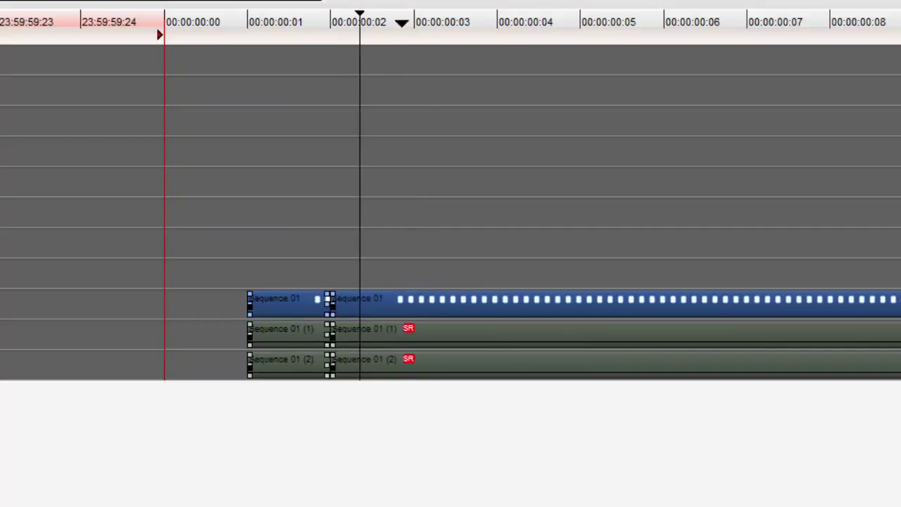
{"action": "left_click_drag", "start_coordinate": [421, 22], "coordinate": [410, 19]}
{"action": "key", "text": "c"}
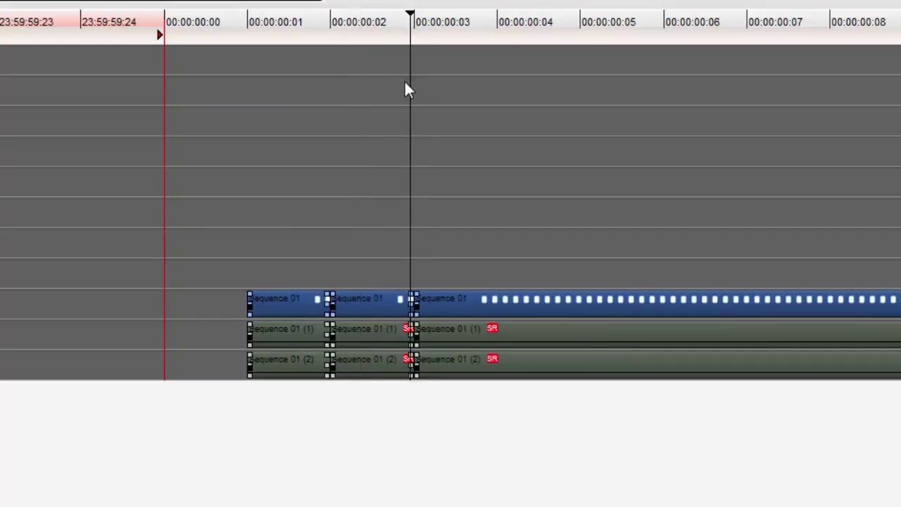
{"action": "key", "text": "ctrl+z"}
{"action": "key", "text": "ctrl+z"}
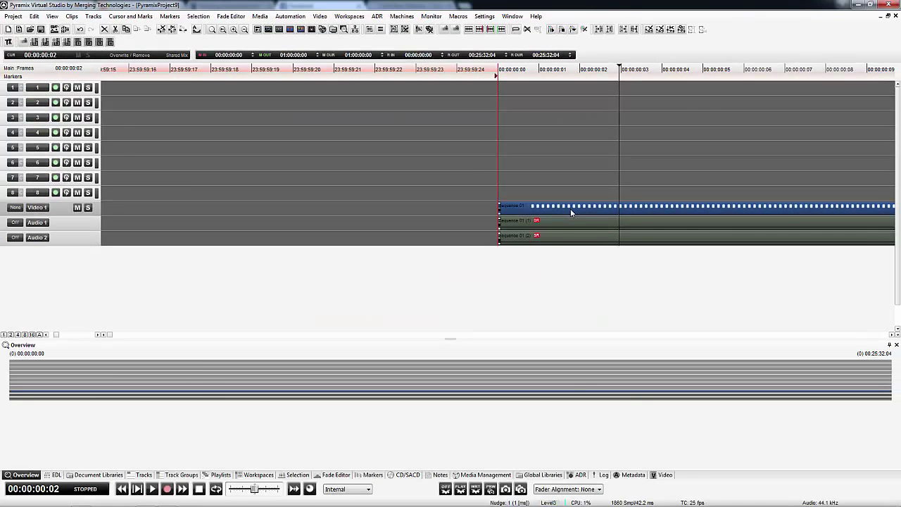
Fit the whole sequence in the timeline and enlarge the Video 1 track to a moderate height
{"action": "key", "text": "ctrl+0"}
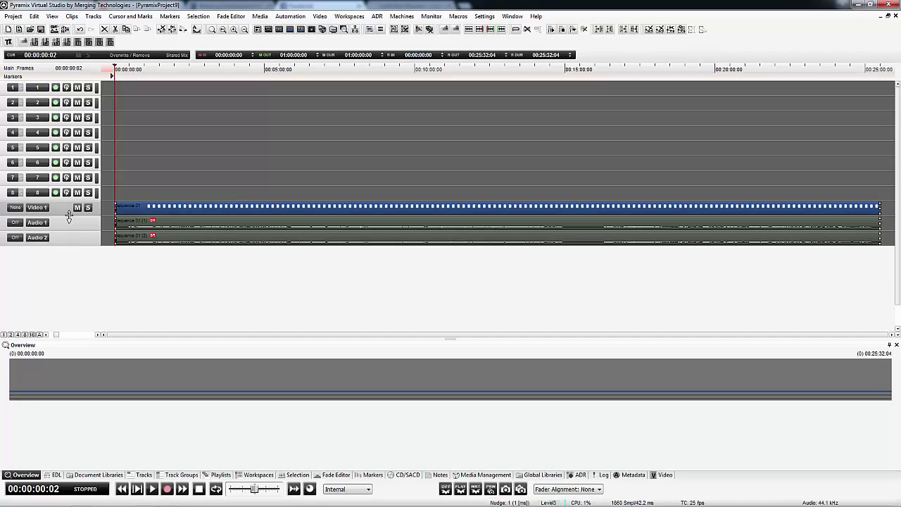
{"action": "left_click_drag", "start_coordinate": [69, 215], "coordinate": [76, 283]}
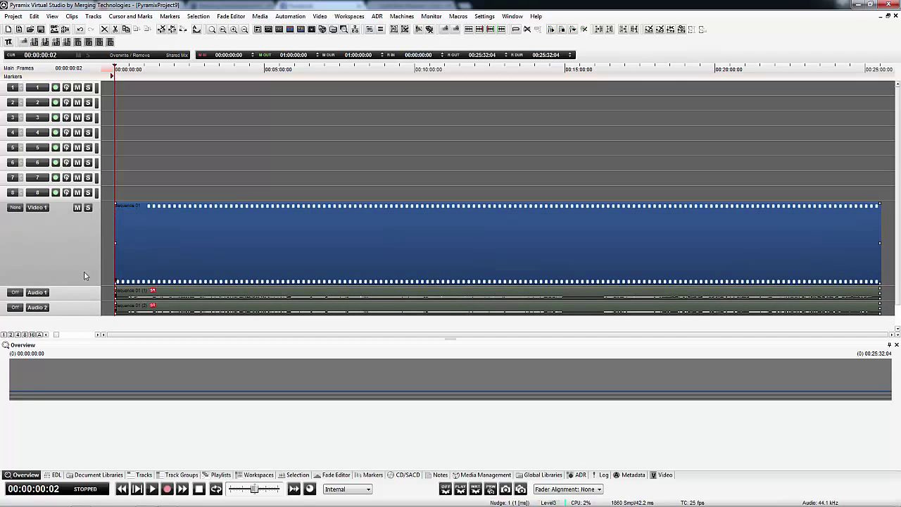
{"action": "left_click_drag", "start_coordinate": [78, 286], "coordinate": [79, 255]}
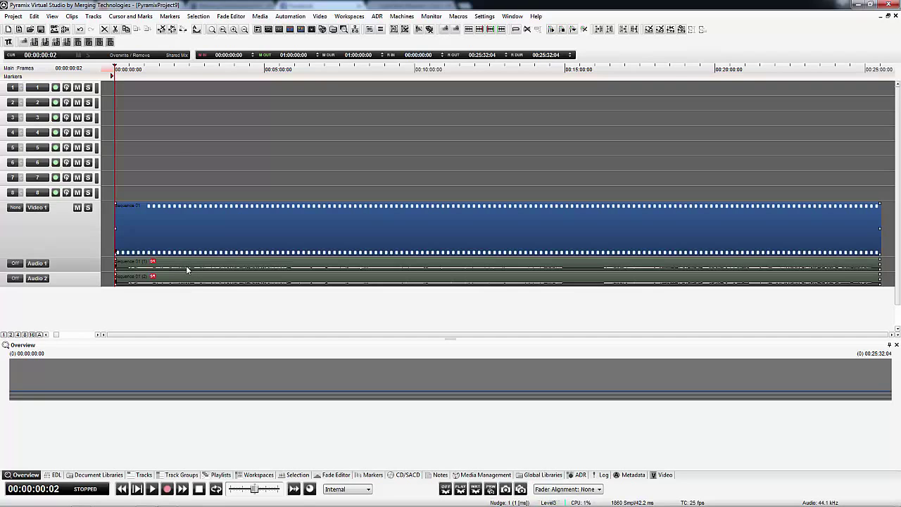
Split the Sequence 01 clips at 00:04:18:20 and overlap the second part onto the first from 00:04:10:09 with a crossfade
{"action": "left_click", "coordinate": [244, 67]}
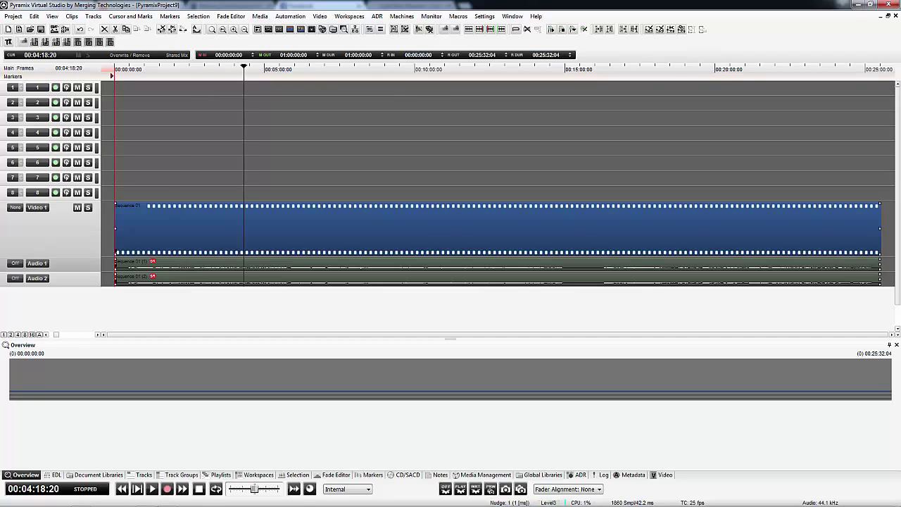
{"action": "key", "text": "t"}
{"action": "left_click", "coordinate": [295, 105]}
{"action": "left_click_drag", "start_coordinate": [405, 243], "coordinate": [400, 244]}
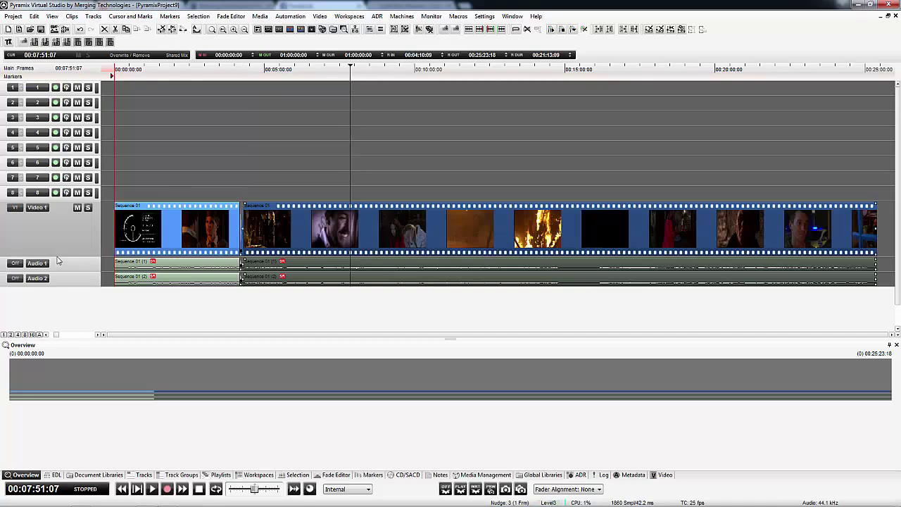
Reduce the Video 1 track height and show Media Management in a taller pane below the timeline
{"action": "left_click_drag", "start_coordinate": [58, 257], "coordinate": [58, 235]}
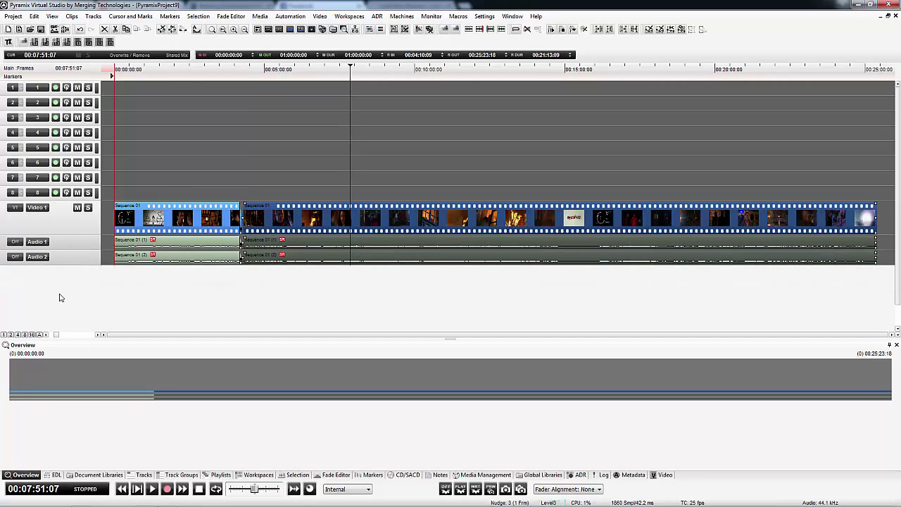
{"action": "left_click", "coordinate": [616, 475]}
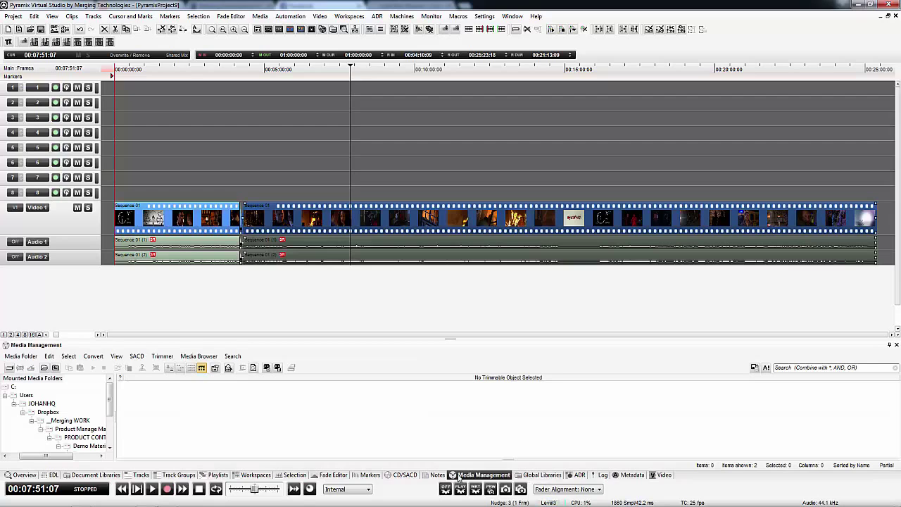
{"action": "left_click", "coordinate": [460, 476]}
{"action": "left_click_drag", "start_coordinate": [204, 276], "coordinate": [204, 277]}
{"action": "left_click_drag", "start_coordinate": [154, 397], "coordinate": [157, 364]}
Browse the mounted Video for Demo folder on drive F: and load Sequence 01 into the media trimmer
{"action": "left_click", "coordinate": [107, 418]}
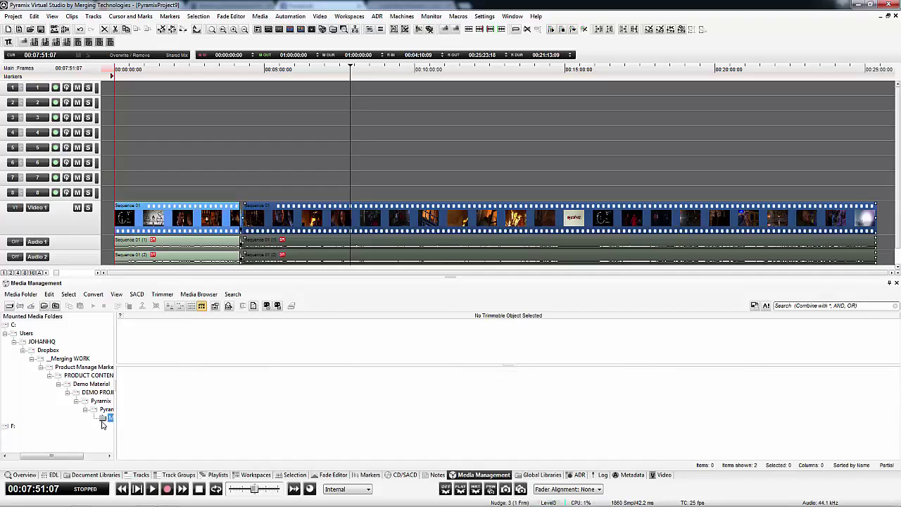
{"action": "left_click", "coordinate": [18, 436]}
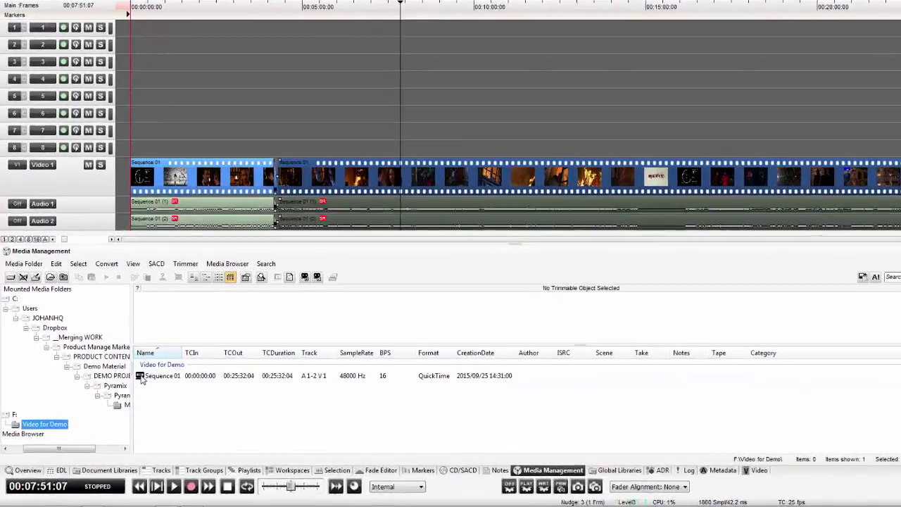
{"action": "left_click", "coordinate": [124, 392]}
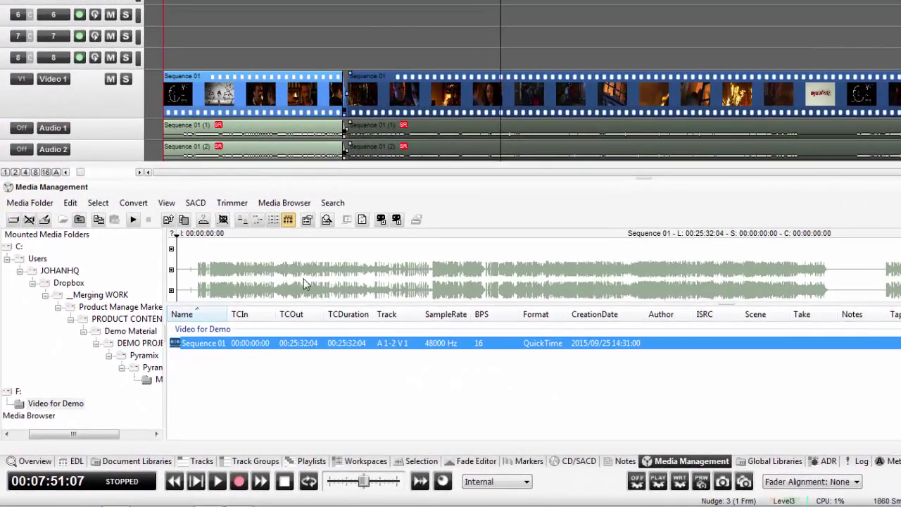
{"action": "left_click", "coordinate": [259, 253]}
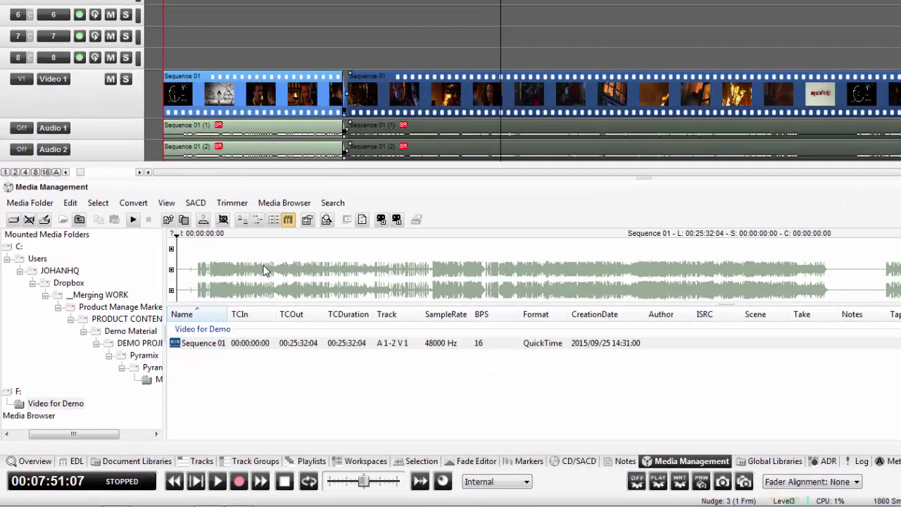
Disable both audio channels of Sequence 01 and place only its video on the Video 1 track at about 00:25:39:16
{"action": "left_click", "coordinate": [171, 270]}
{"action": "left_click", "coordinate": [171, 270]}
{"action": "left_click", "coordinate": [171, 290]}
{"action": "left_click", "coordinate": [171, 289]}
{"action": "left_click", "coordinate": [171, 270]}
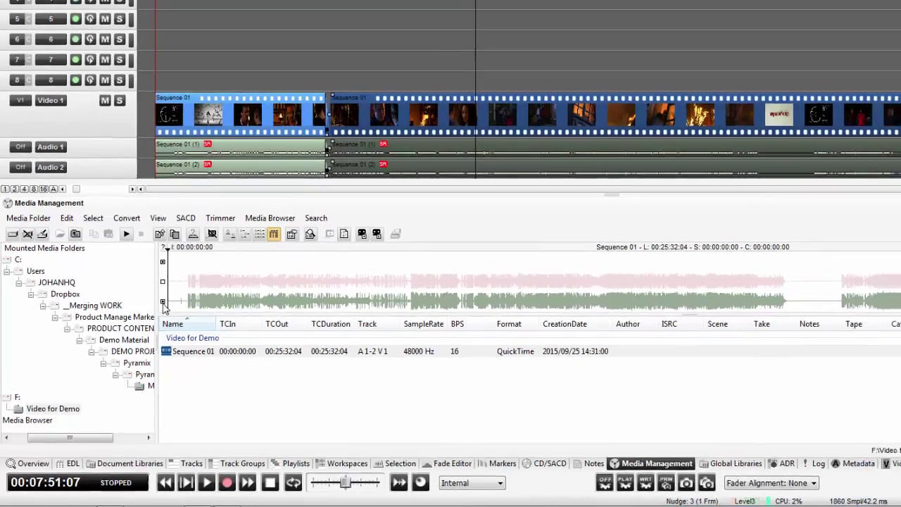
{"action": "left_click", "coordinate": [171, 290]}
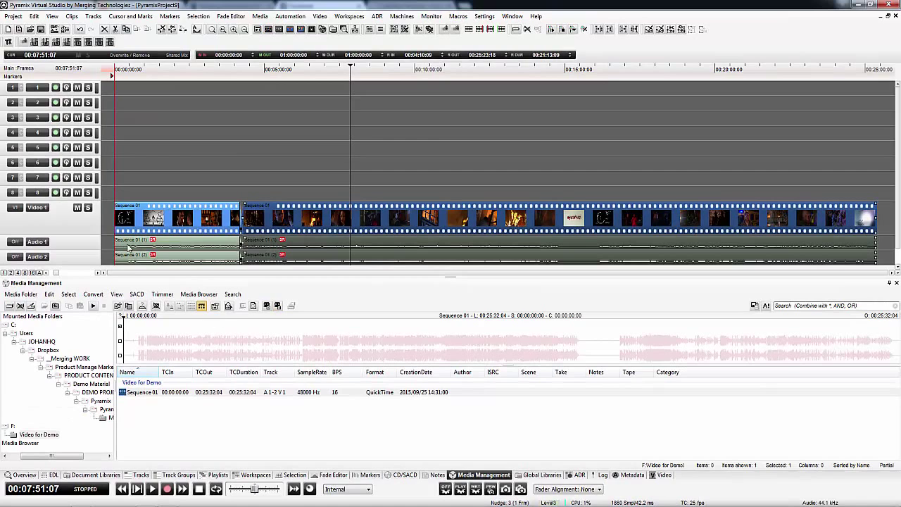
{"action": "left_click_drag", "start_coordinate": [155, 336], "coordinate": [363, 247]}
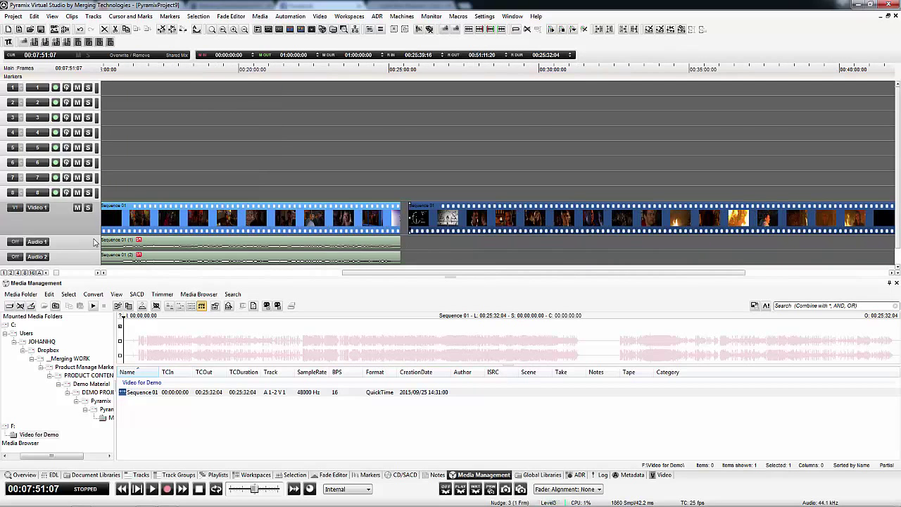
Add a second video track to the project and bring it into view above the audio tracks
{"action": "scroll", "coordinate": [99, 243], "scroll_direction": "down", "scroll_amount": 2}
{"action": "right_click", "coordinate": [25, 253]}
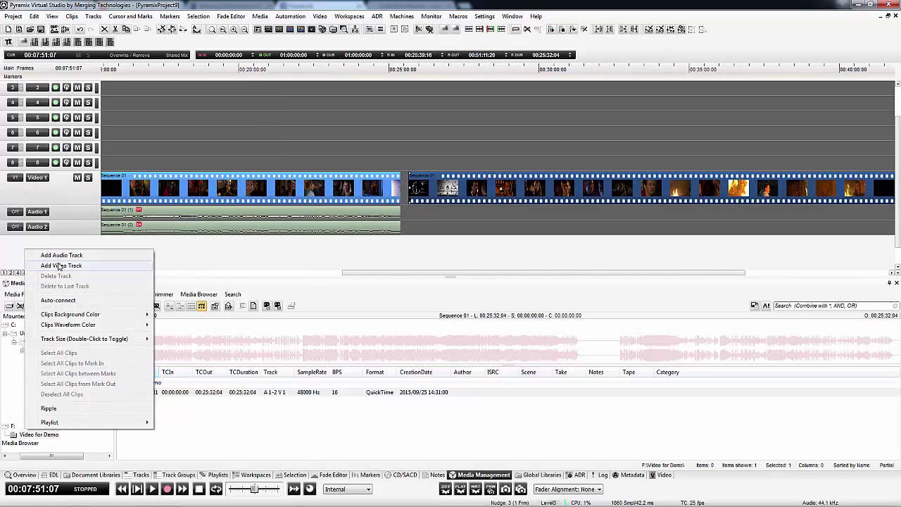
{"action": "left_click", "coordinate": [59, 265]}
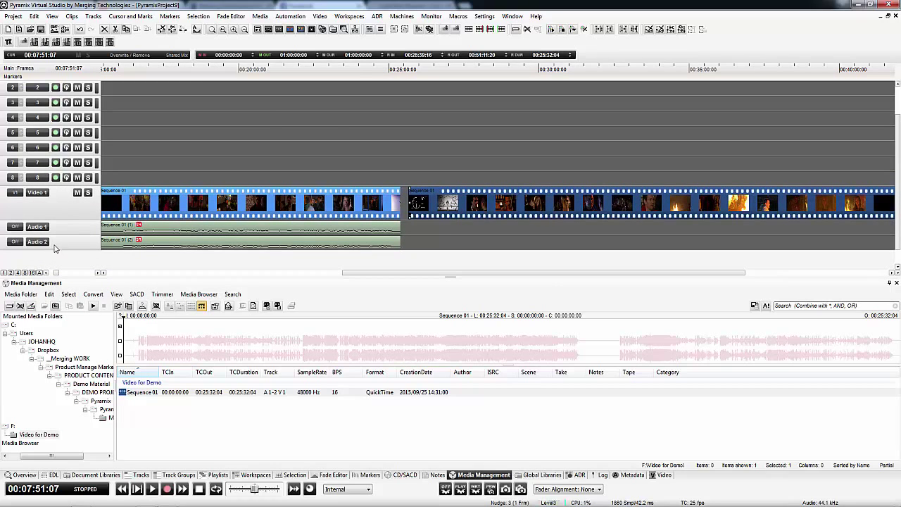
{"action": "scroll", "coordinate": [55, 246], "scroll_direction": "up", "scroll_amount": 2}
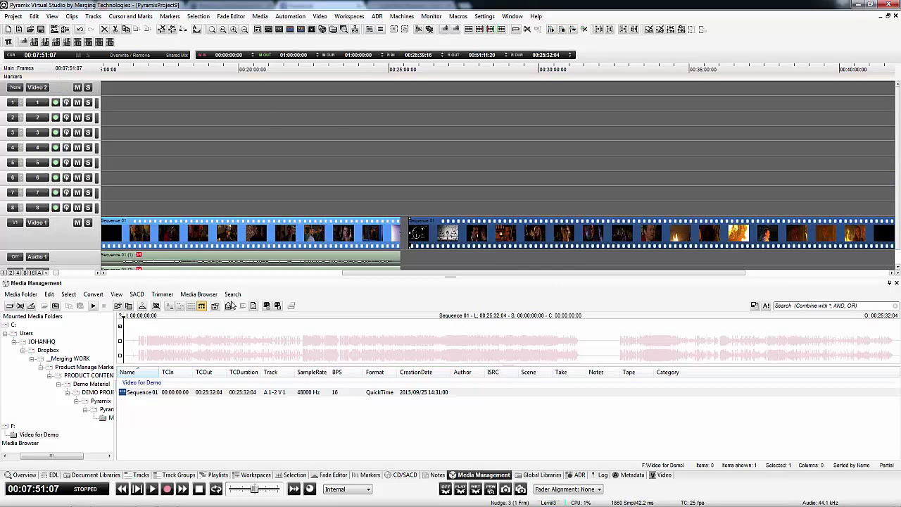
Place Sequence 01 on Video 2 as video only, and again with its audio on tracks 1 and 2 at about 00:17:46:08
{"action": "left_click_drag", "start_coordinate": [139, 329], "coordinate": [118, 86]}
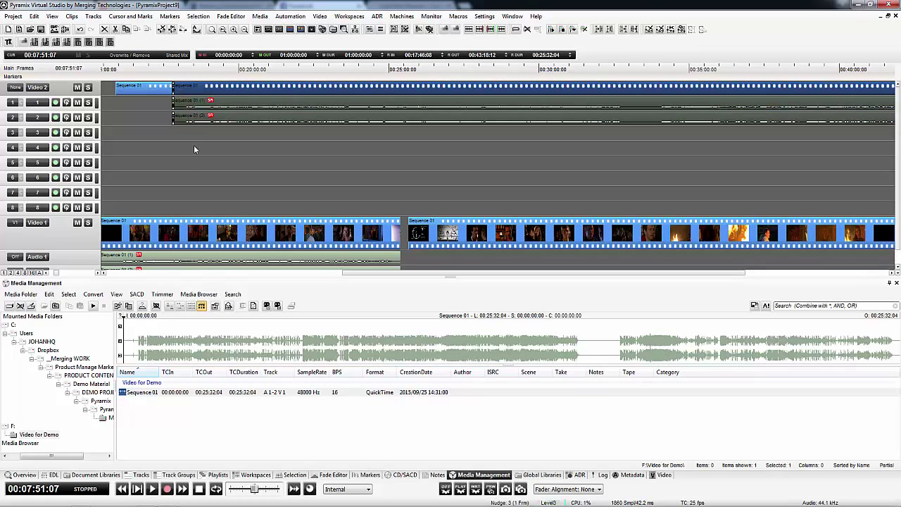
{"action": "left_click", "coordinate": [194, 107]}
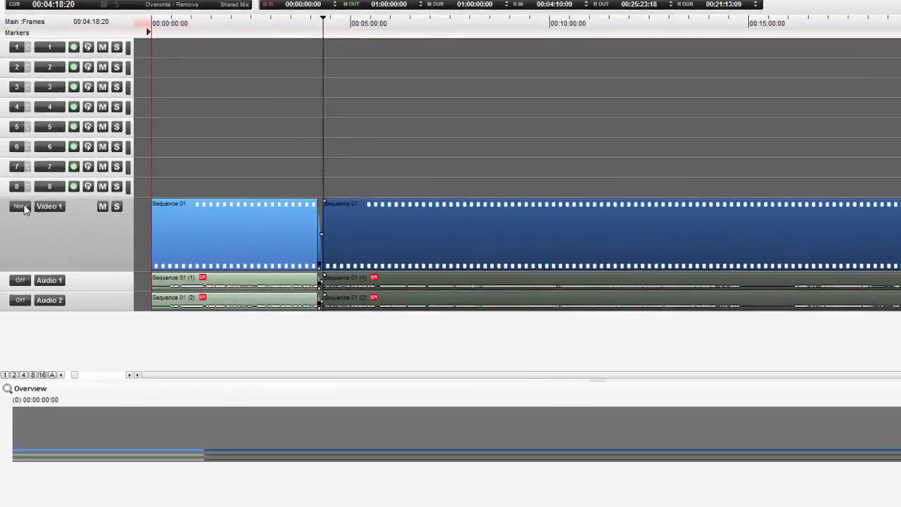
Assign the Video 1 track to Video Output 1
{"action": "left_click", "coordinate": [15, 207]}
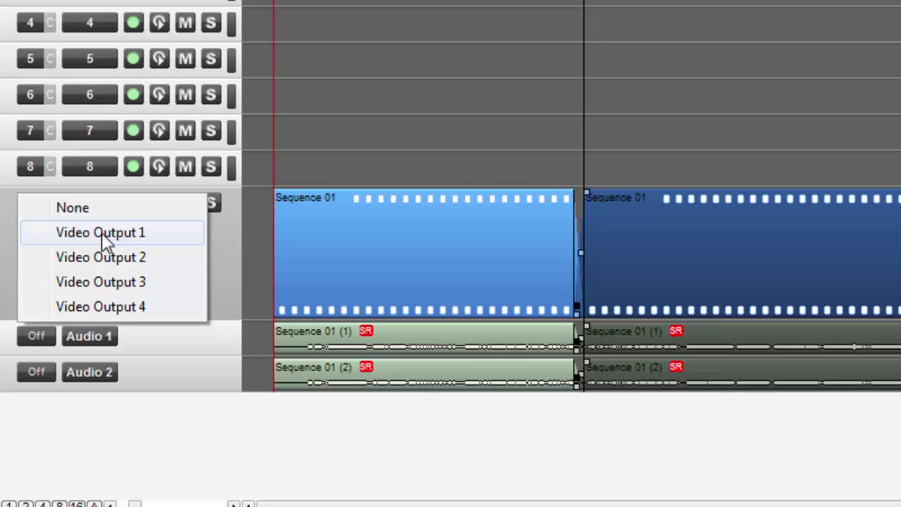
{"action": "left_click", "coordinate": [102, 239]}
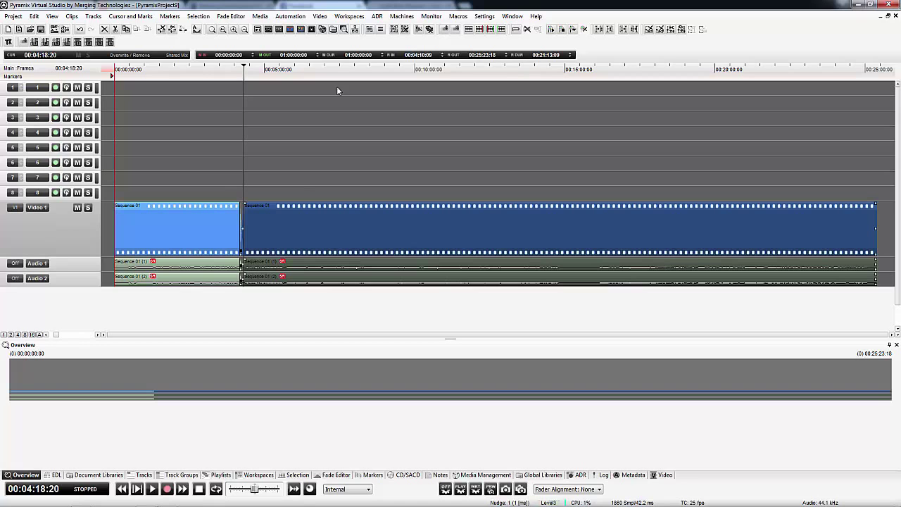
Open a new video window for Output 1 and move the playhead to about 00:08:04:09
{"action": "left_click", "coordinate": [320, 16]}
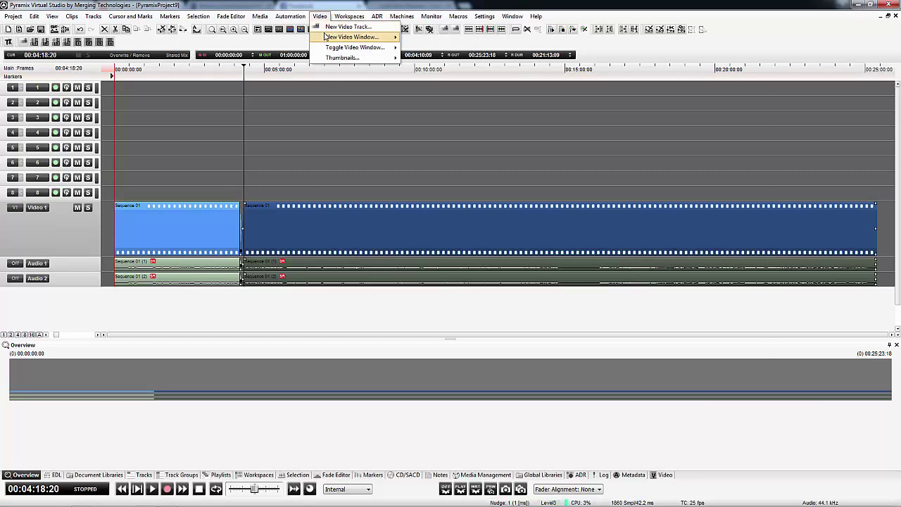
{"action": "mouse_move", "coordinate": [351, 37]}
{"action": "left_click", "coordinate": [471, 38]}
{"action": "left_click_drag", "start_coordinate": [307, 73], "coordinate": [356, 73]}
Preview the sequence in the Video Output 1 window with normal and reverse playback, and step forward and back frame by frame
{"action": "key", "text": "space"}
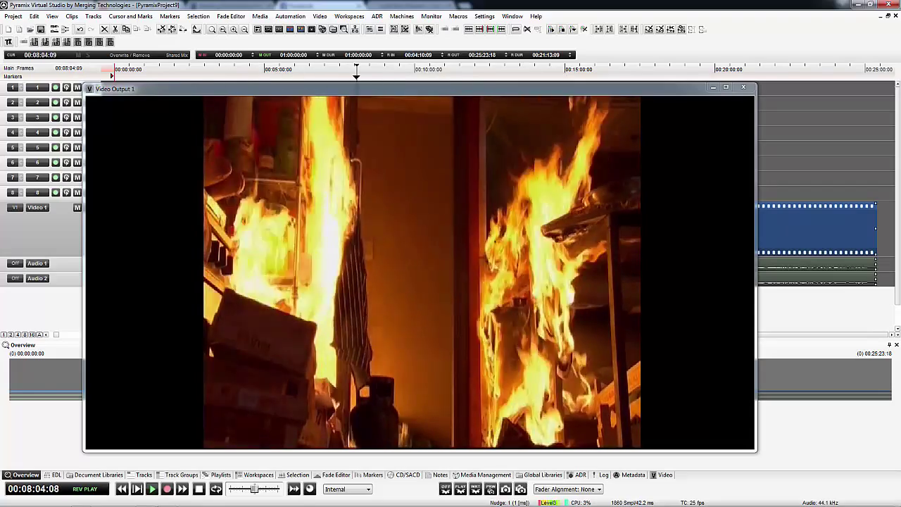
{"action": "key", "text": "space"}
{"action": "key", "text": "j"}
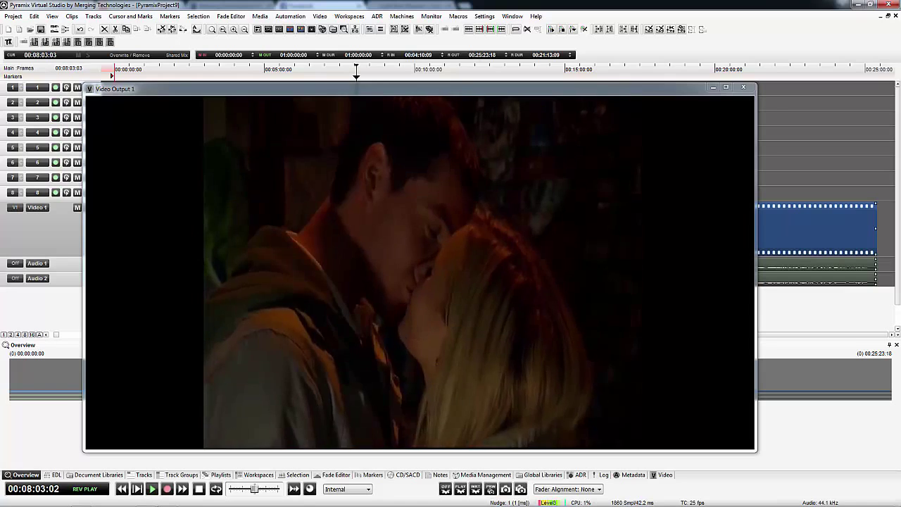
{"action": "key", "text": "space"}
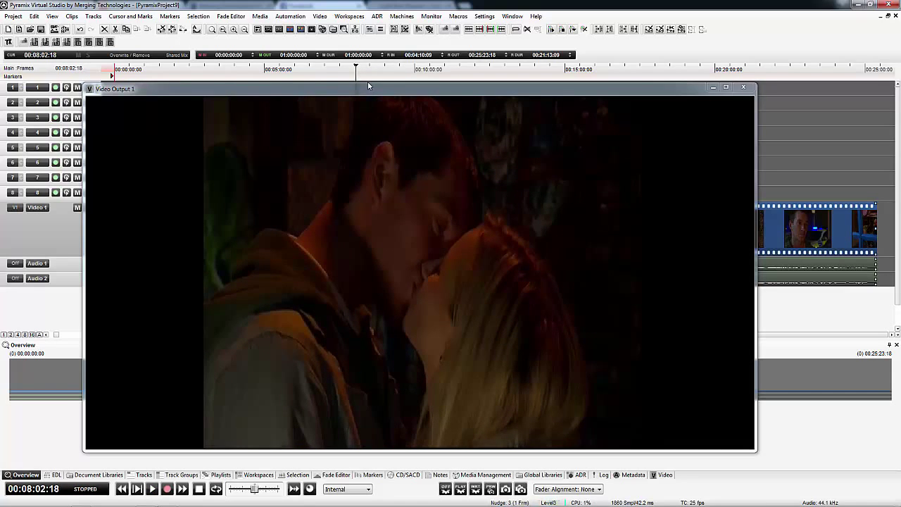
{"action": "key", "text": "Right"}
{"action": "key", "text": "Right"}
{"action": "key", "text": "Right"}
{"action": "key", "text": "Right"}
{"action": "key", "text": "Left"}
{"action": "key", "text": "Left"}
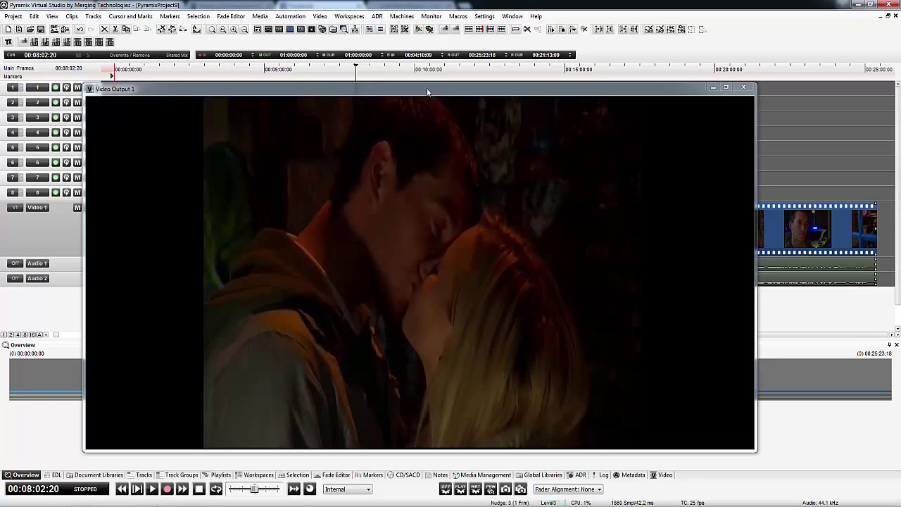
Shrink the Video Output 1 window and move it over the timeline, and open a second, similarly reduced Output 1 window above it
{"action": "left_click_drag", "start_coordinate": [755, 450], "coordinate": [306, 243]}
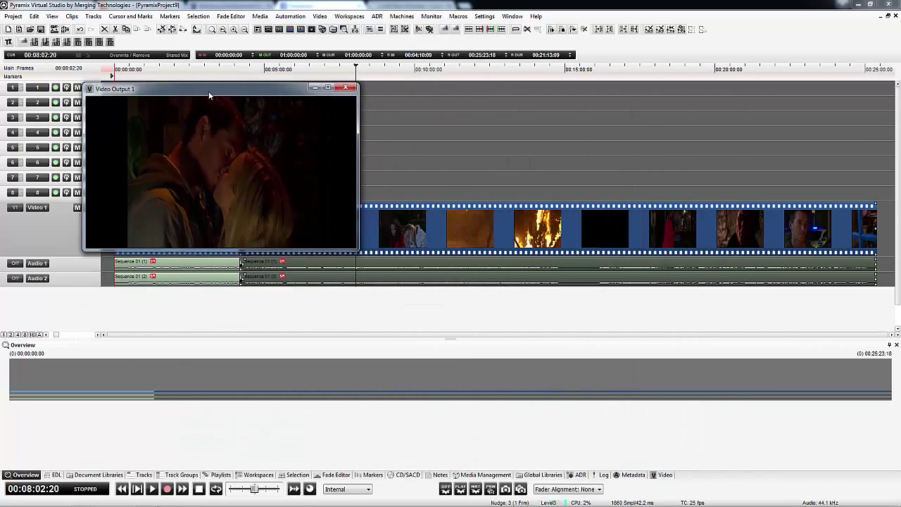
{"action": "left_click_drag", "start_coordinate": [209, 95], "coordinate": [561, 191]}
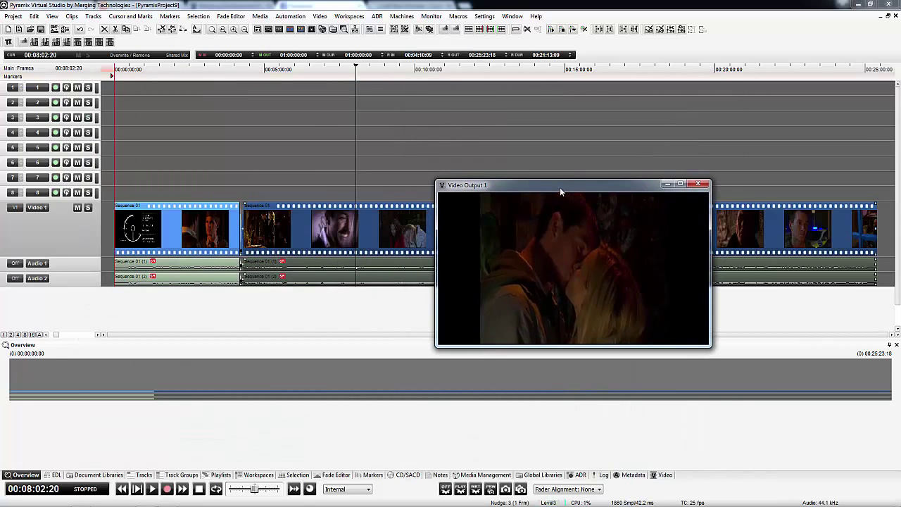
{"action": "left_click", "coordinate": [319, 15]}
{"action": "mouse_move", "coordinate": [328, 36]}
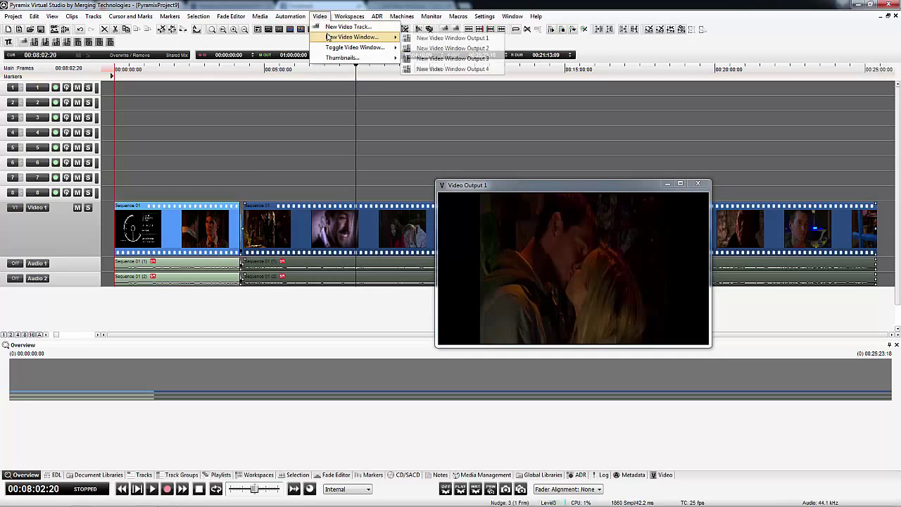
{"action": "left_click", "coordinate": [435, 39]}
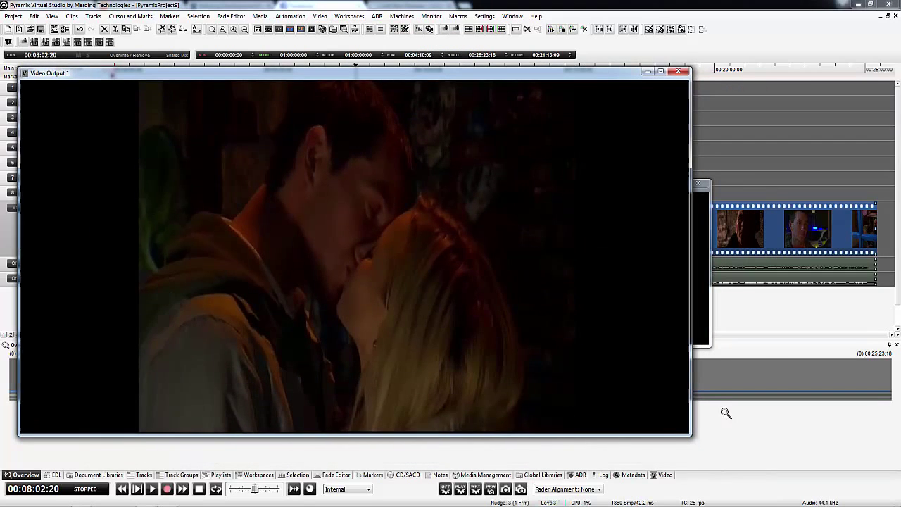
{"action": "left_click_drag", "start_coordinate": [693, 441], "coordinate": [346, 197]}
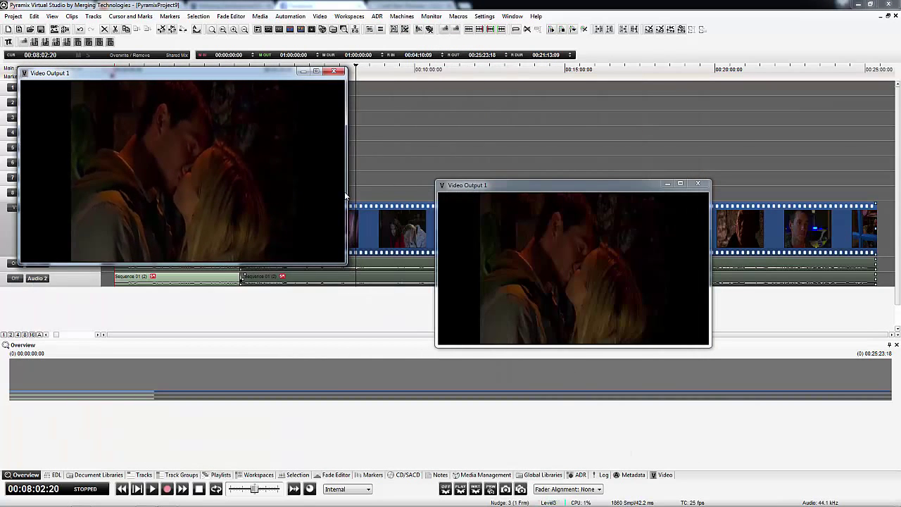
{"action": "left_click_drag", "start_coordinate": [242, 75], "coordinate": [482, 79]}
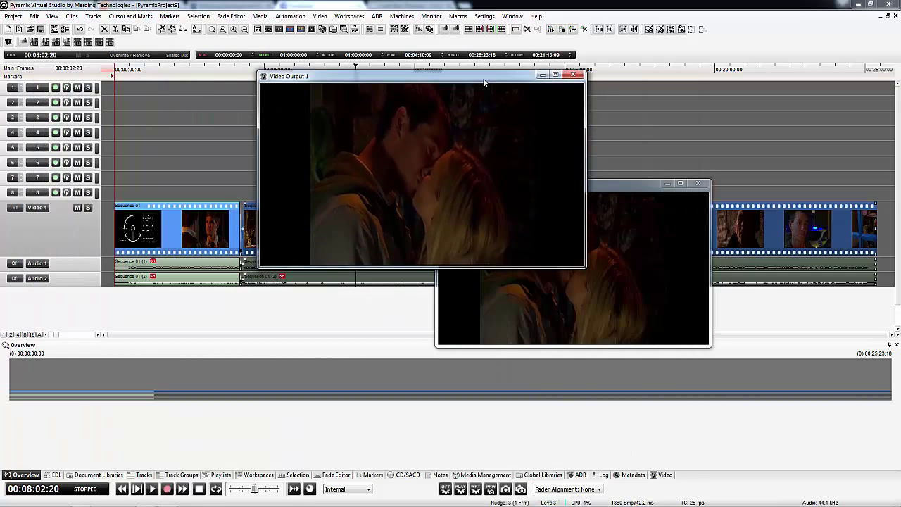
Show overlays in the second Video Output 1 window and play briefly to check the timecode
{"action": "right_click", "coordinate": [415, 140]}
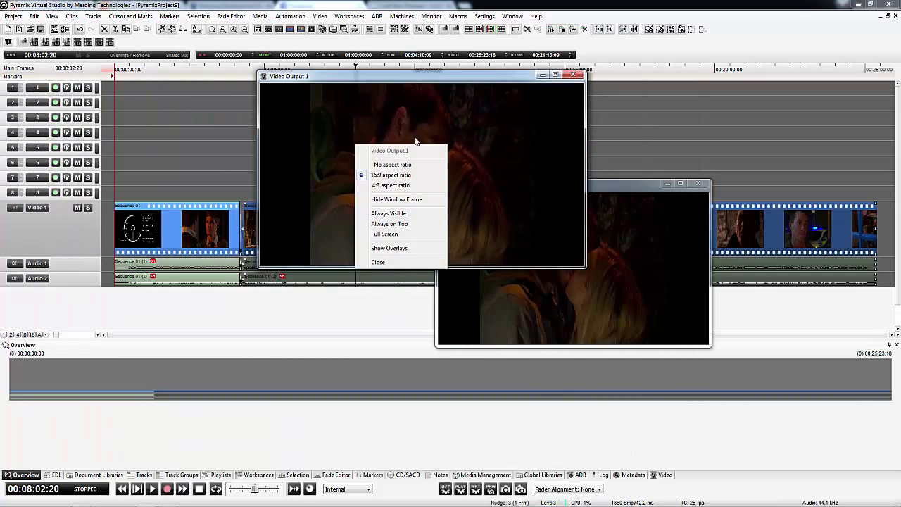
{"action": "left_click", "coordinate": [391, 249]}
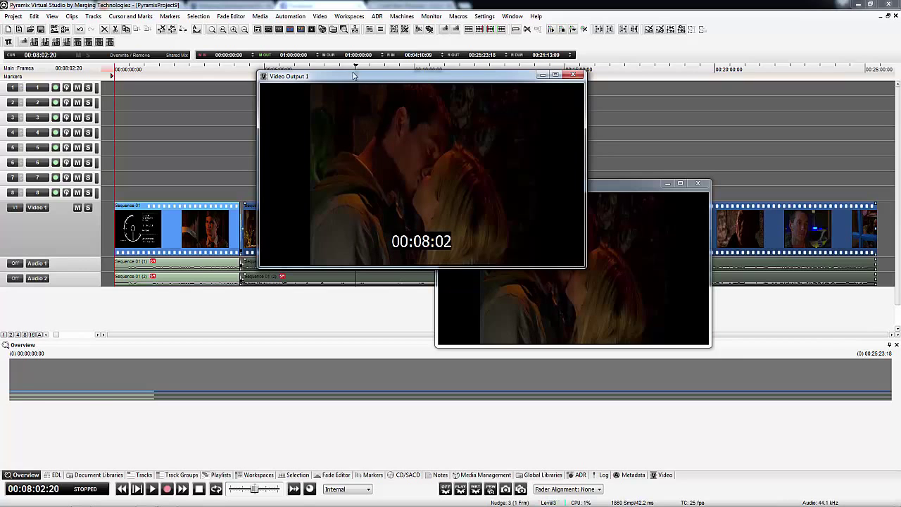
{"action": "key", "text": "space"}
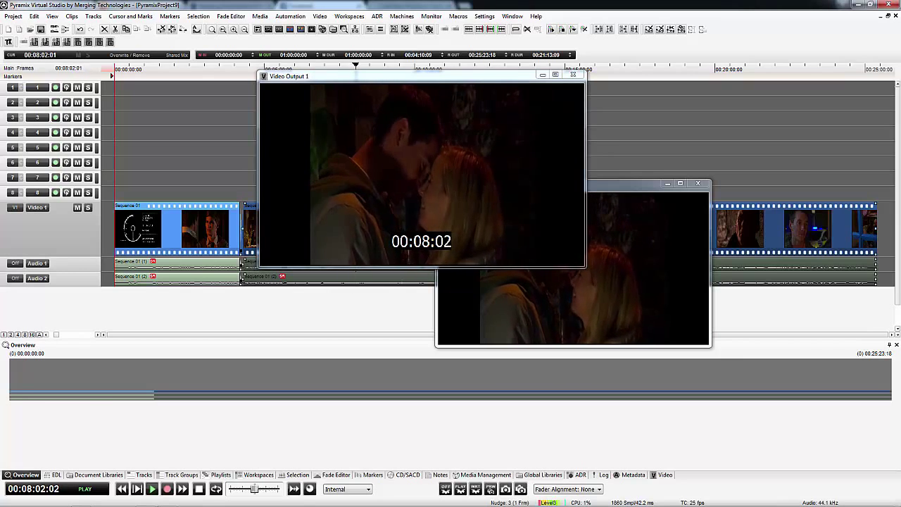
{"action": "key", "text": "space"}
Set the Video Output 1 timecode overlay format to HH:MM:SS:FF in the video settings
{"action": "left_click", "coordinate": [485, 16]}
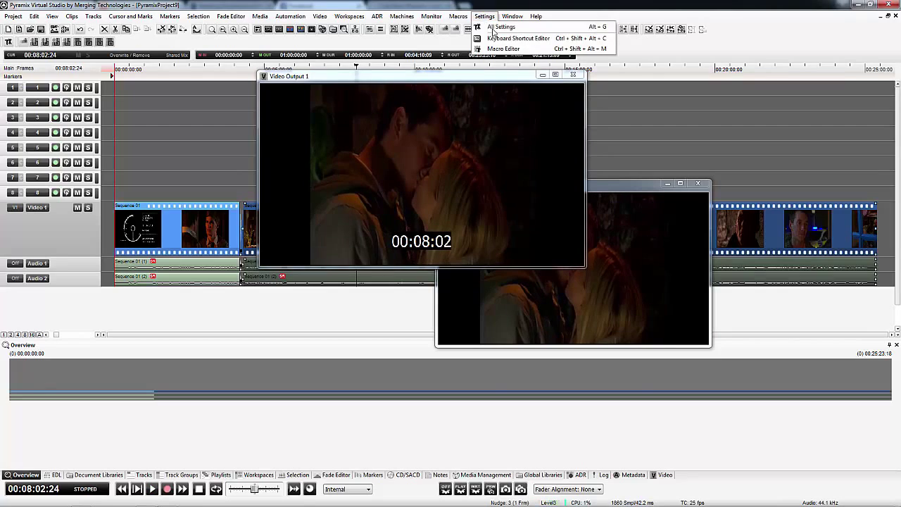
{"action": "key", "text": "Escape"}
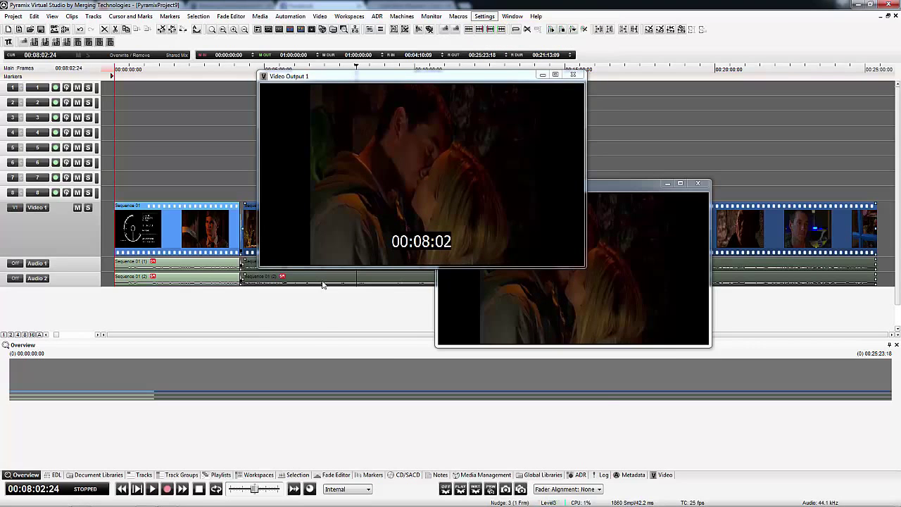
{"action": "key", "text": "Return"}
{"action": "key", "text": "Return"}
{"action": "left_click", "coordinate": [340, 343]}
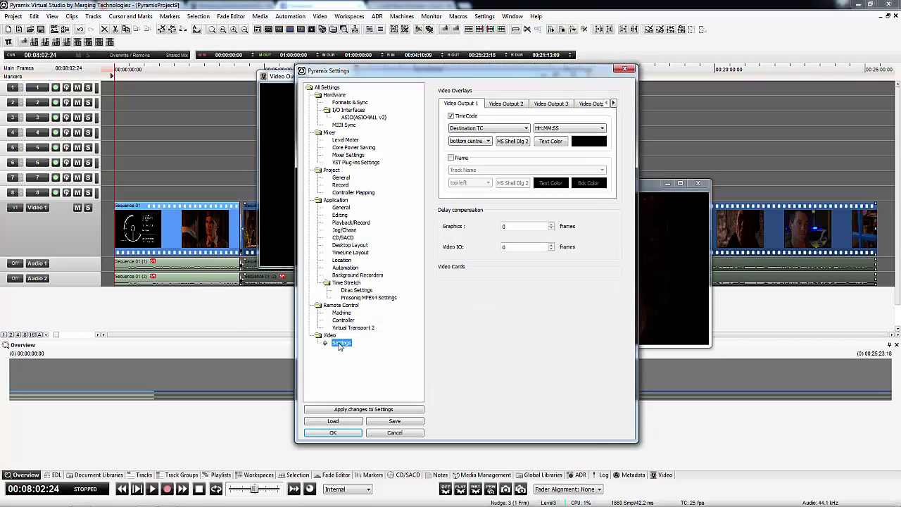
{"action": "left_click", "coordinate": [542, 130]}
{"action": "left_click", "coordinate": [548, 145]}
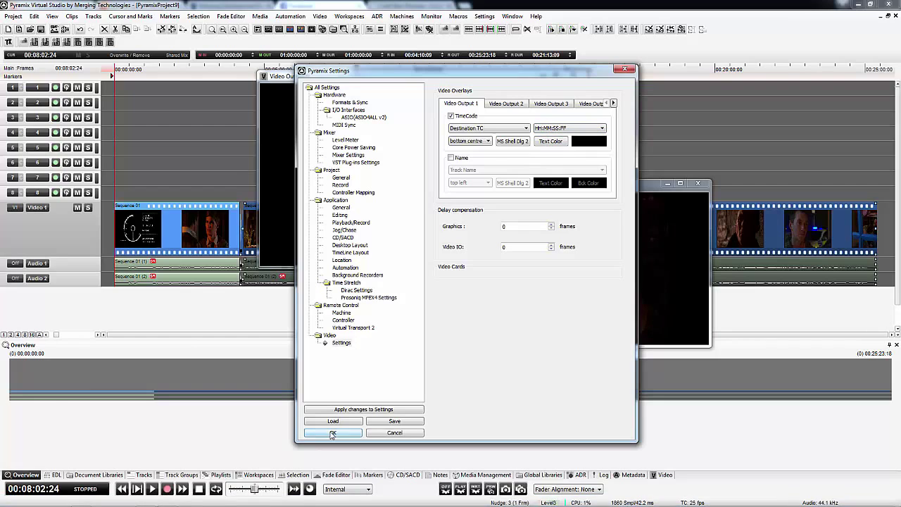
Look through the timecode overlay's font and text colour options, and apply the video settings
{"action": "left_click", "coordinate": [526, 143]}
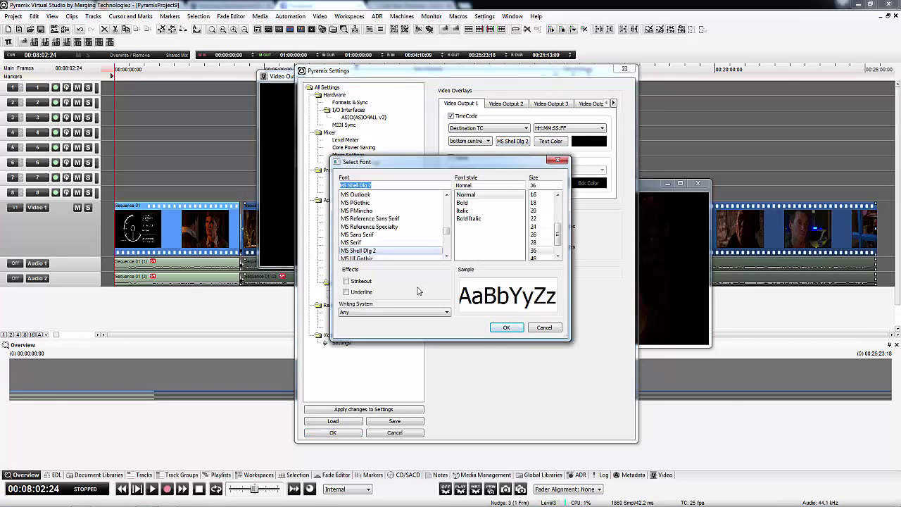
{"action": "left_click", "coordinate": [544, 329]}
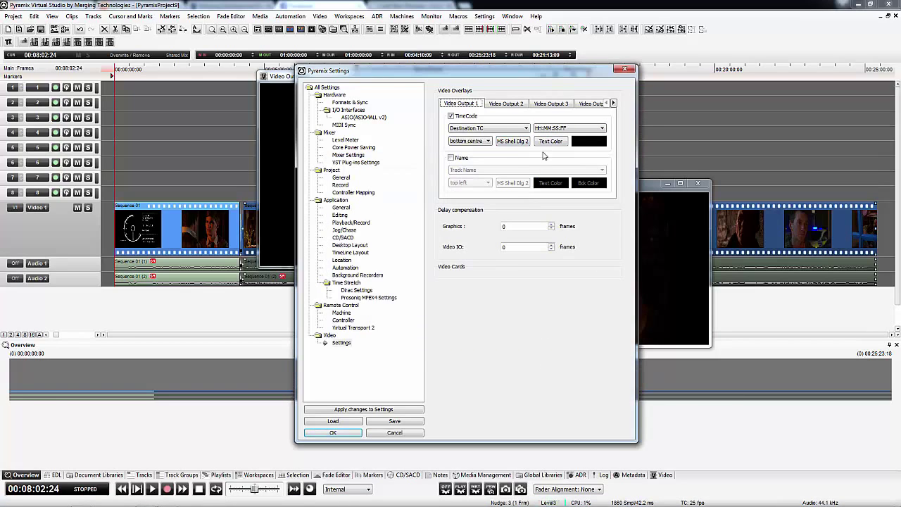
{"action": "left_click", "coordinate": [550, 143]}
{"action": "left_click", "coordinate": [506, 332]}
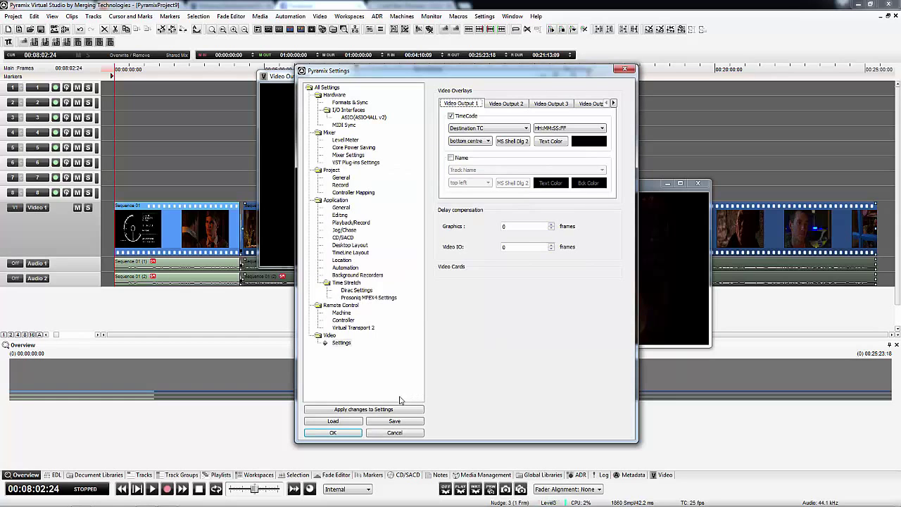
{"action": "left_click", "coordinate": [333, 432]}
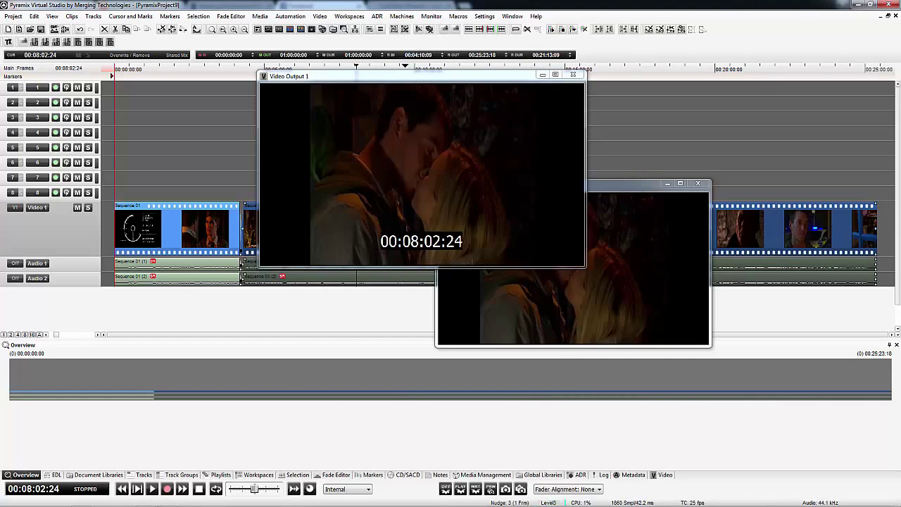
Move the playhead back to about 00:07:50 and play briefly to check the timecode overlay with frames
{"action": "mouse_move", "coordinate": [357, 67]}
{"action": "left_mouse_down"}
{"action": "mouse_move", "coordinate": [339, 67]}
{"action": "mouse_move", "coordinate": [348, 67]}
{"action": "left_mouse_up"}
{"action": "key", "text": "space"}
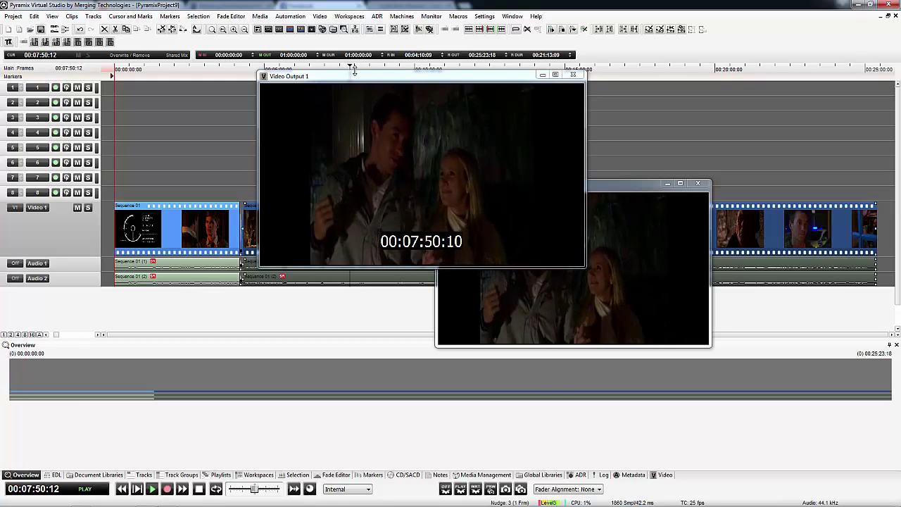
{"action": "key", "text": "space"}
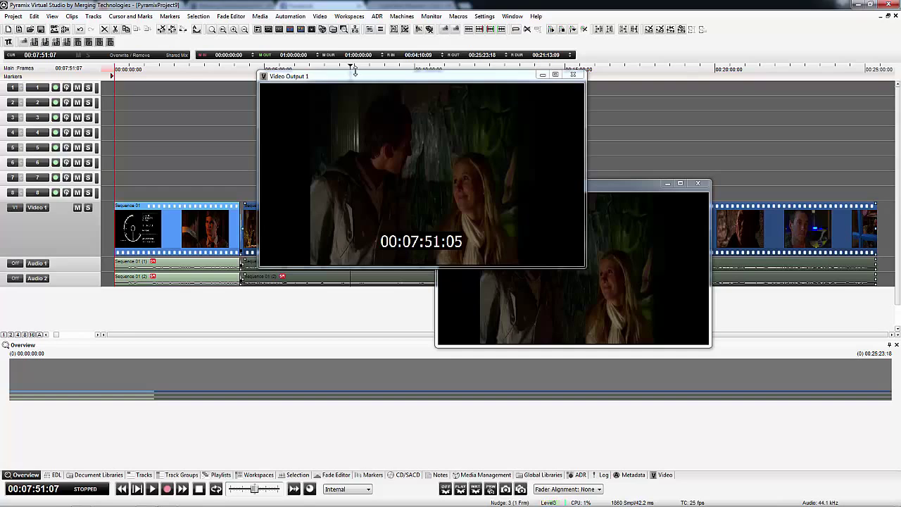
Reopen the video overlay and delay settings, and move the dialog clear of the video window
{"action": "left_click", "coordinate": [484, 15]}
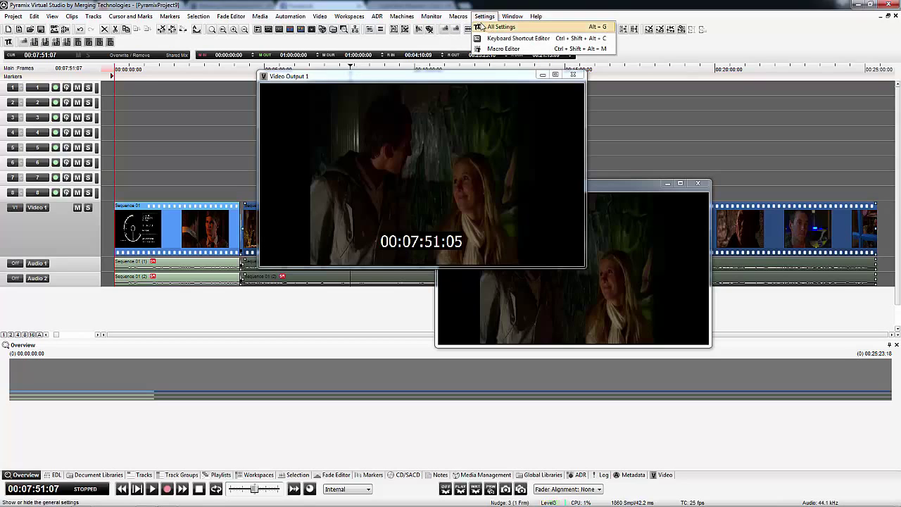
{"action": "left_click", "coordinate": [427, 80]}
{"action": "left_click", "coordinate": [484, 16]}
{"action": "left_click", "coordinate": [494, 27]}
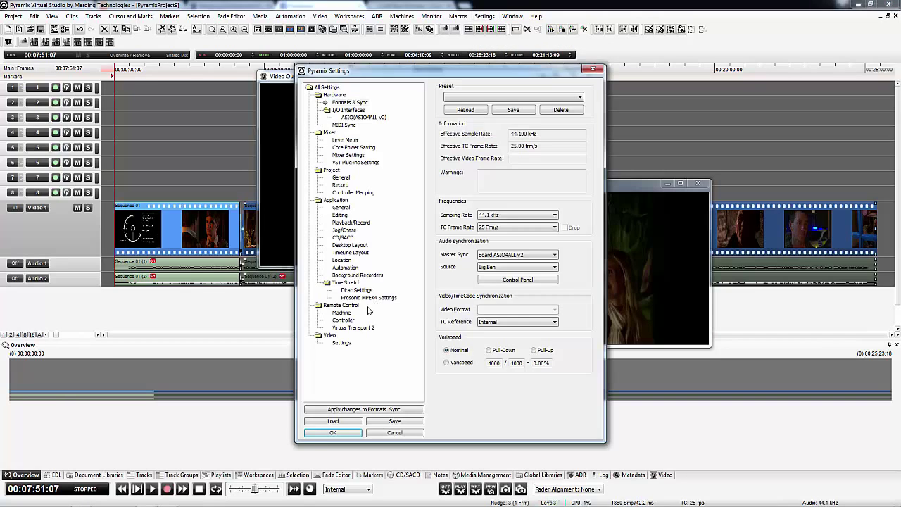
{"action": "left_click", "coordinate": [341, 344]}
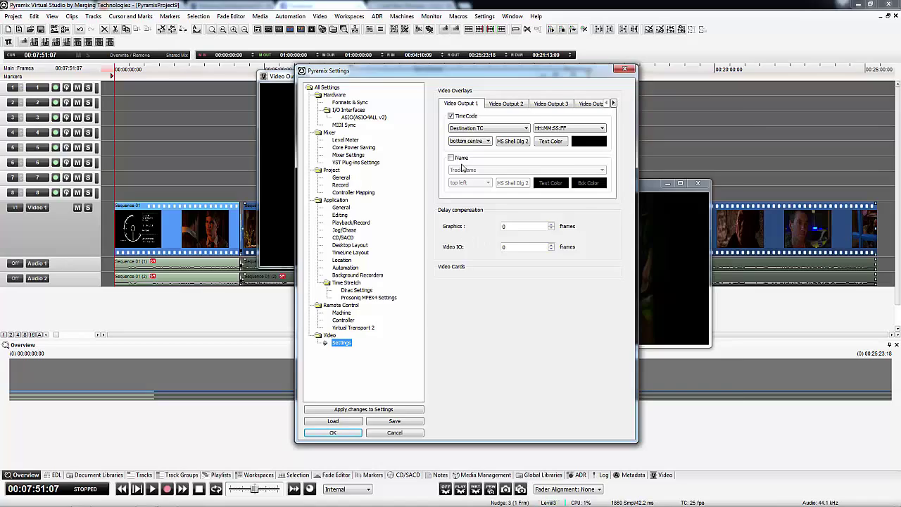
{"action": "left_click_drag", "start_coordinate": [471, 82], "coordinate": [577, 81]}
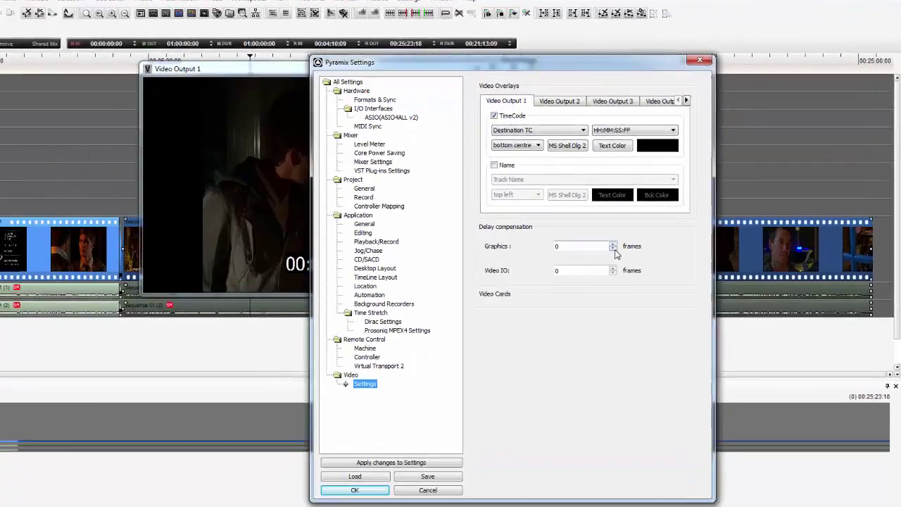
Adjust the delay compensation for Graphics, raising it to 2 frames, and for Video IO
{"action": "left_click", "coordinate": [614, 244]}
{"action": "left_click", "coordinate": [613, 244]}
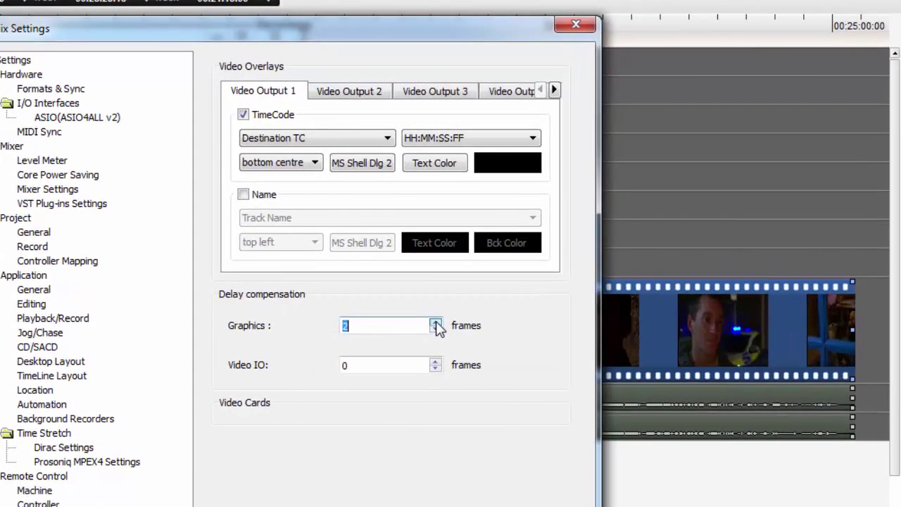
{"action": "left_click", "coordinate": [435, 329]}
{"action": "left_click", "coordinate": [435, 329]}
{"action": "left_click", "coordinate": [435, 368]}
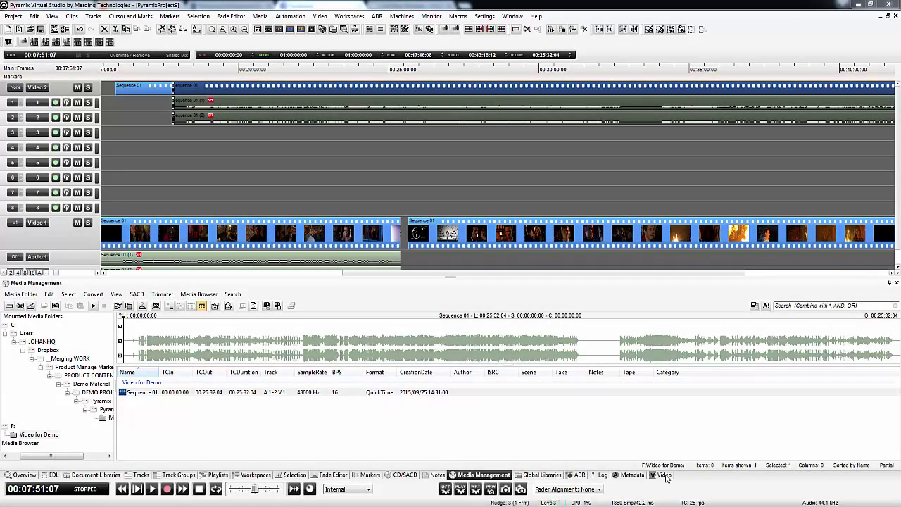
Dock the Video view beside Media Management, and scrub the playhead to 00:31:18:07
{"action": "left_click", "coordinate": [664, 475]}
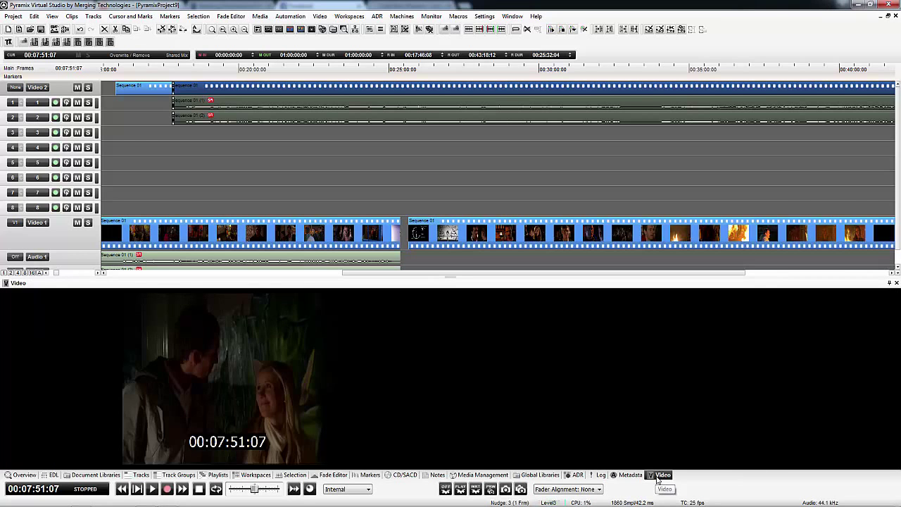
{"action": "left_click_drag", "start_coordinate": [662, 475], "coordinate": [596, 379]}
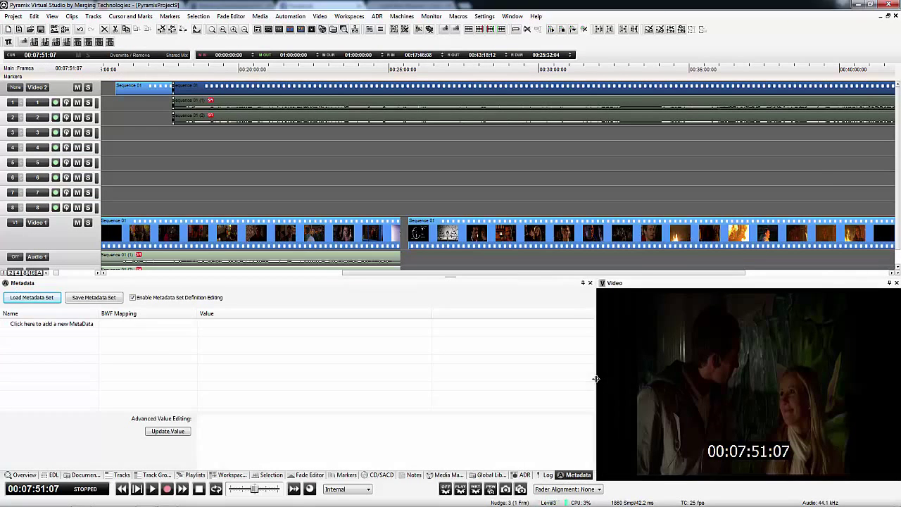
{"action": "left_click", "coordinate": [438, 475]}
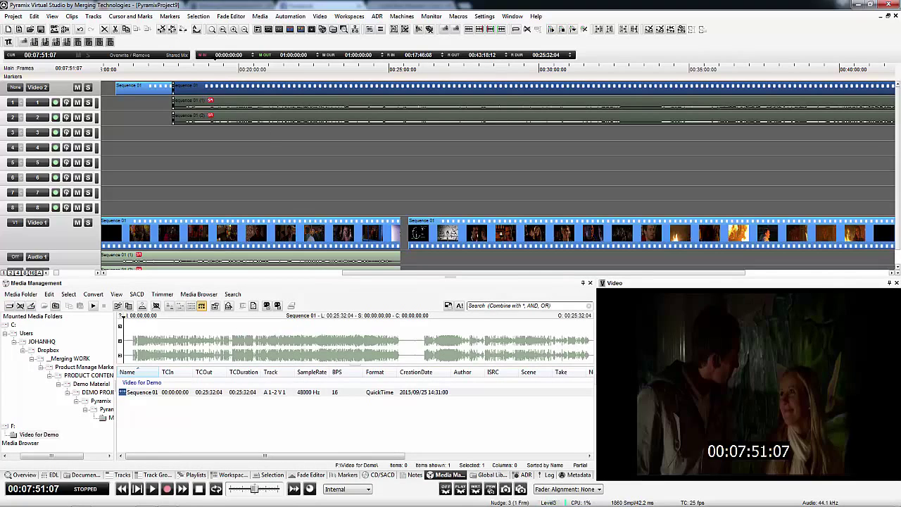
{"action": "left_click_drag", "start_coordinate": [218, 66], "coordinate": [285, 66]}
{"action": "left_click_drag", "start_coordinate": [445, 67], "coordinate": [579, 79]}
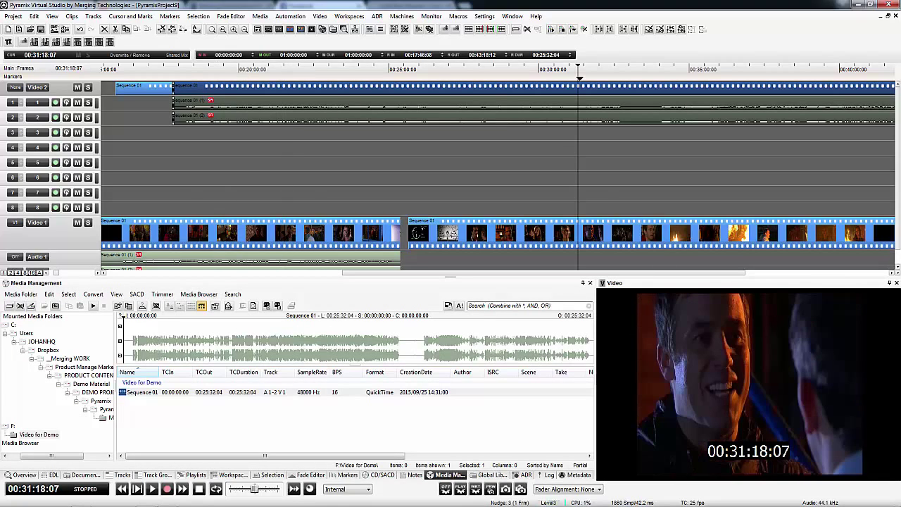